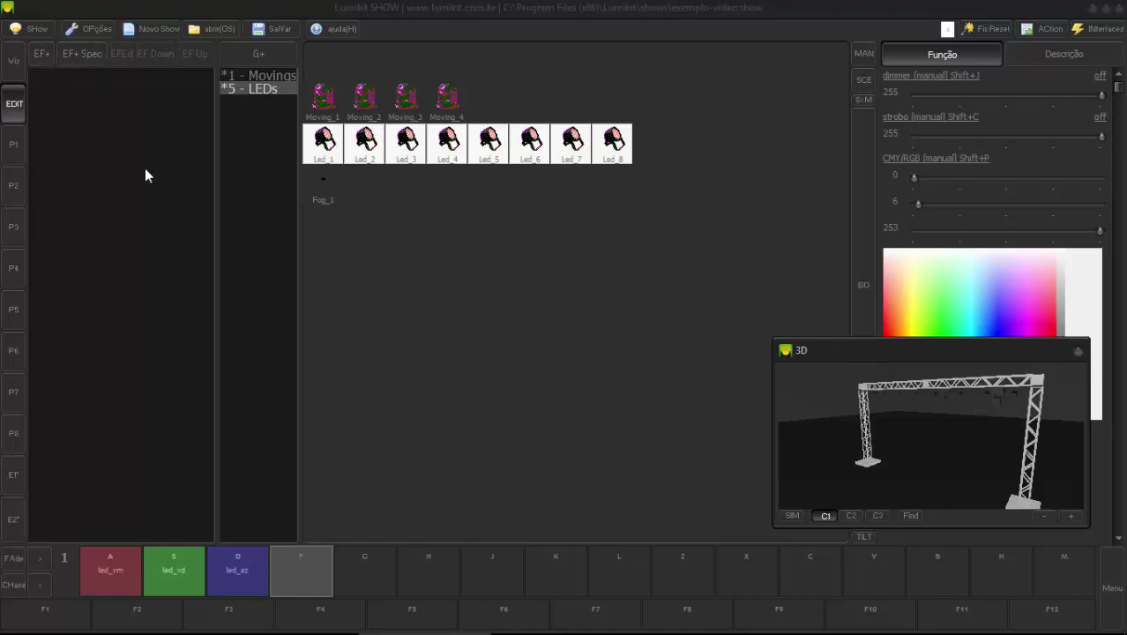
- Start a new effect and set its function to Executar cena
{"action": "left_click", "coordinate": [40, 58]}
{"action": "left_click_drag", "start_coordinate": [459, 86], "coordinate": [288, 45]}
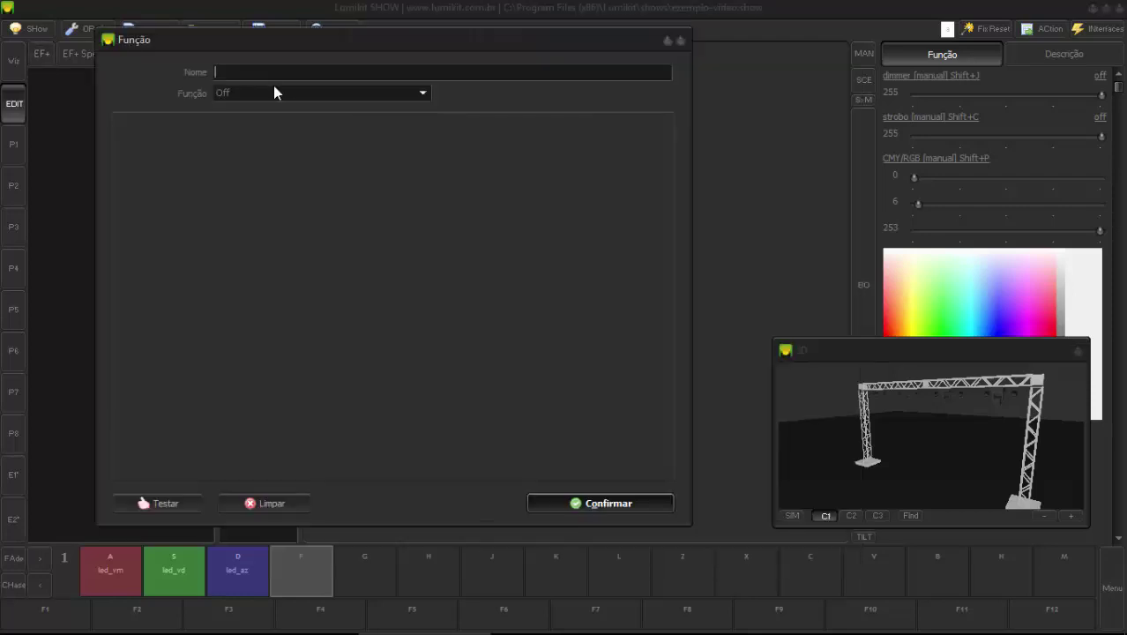
{"action": "left_click", "coordinate": [274, 91]}
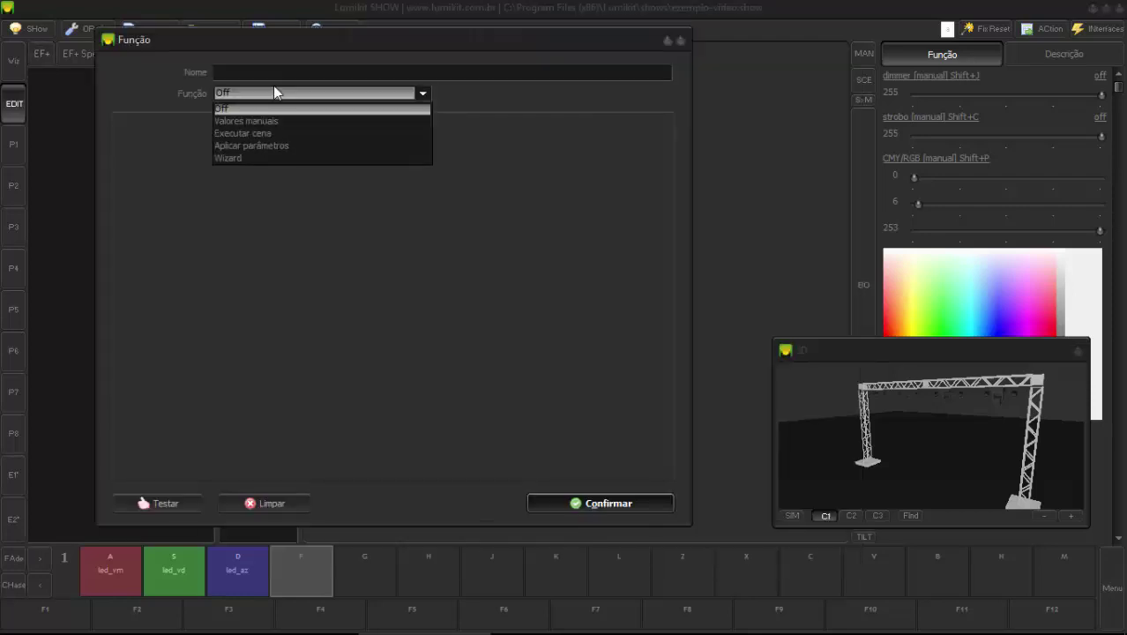
{"action": "left_click", "coordinate": [269, 135]}
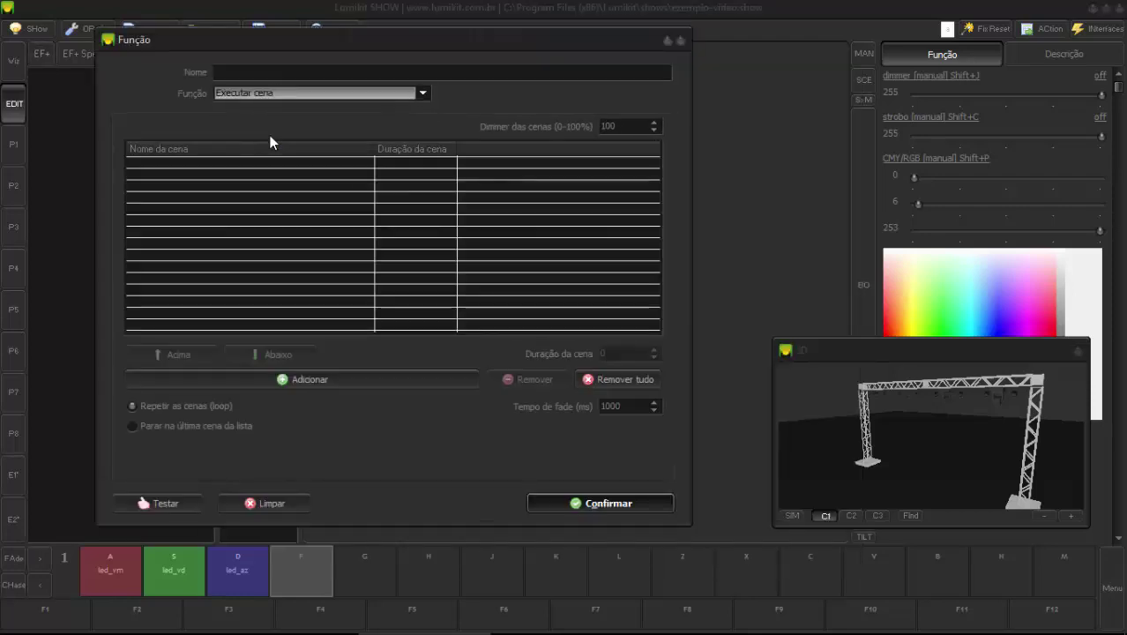
- Add the scenes led_vm, led_vd and led_az, in that order, to the effect's scene list
{"action": "left_click", "coordinate": [305, 380]}
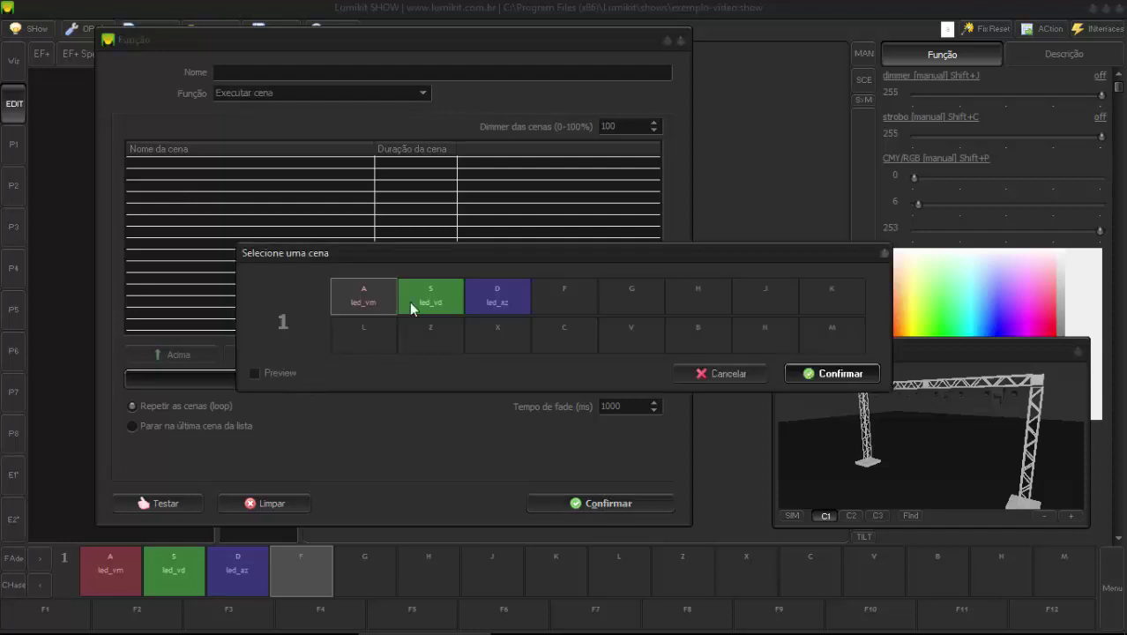
{"action": "left_click", "coordinate": [831, 373]}
{"action": "left_click", "coordinate": [236, 387]}
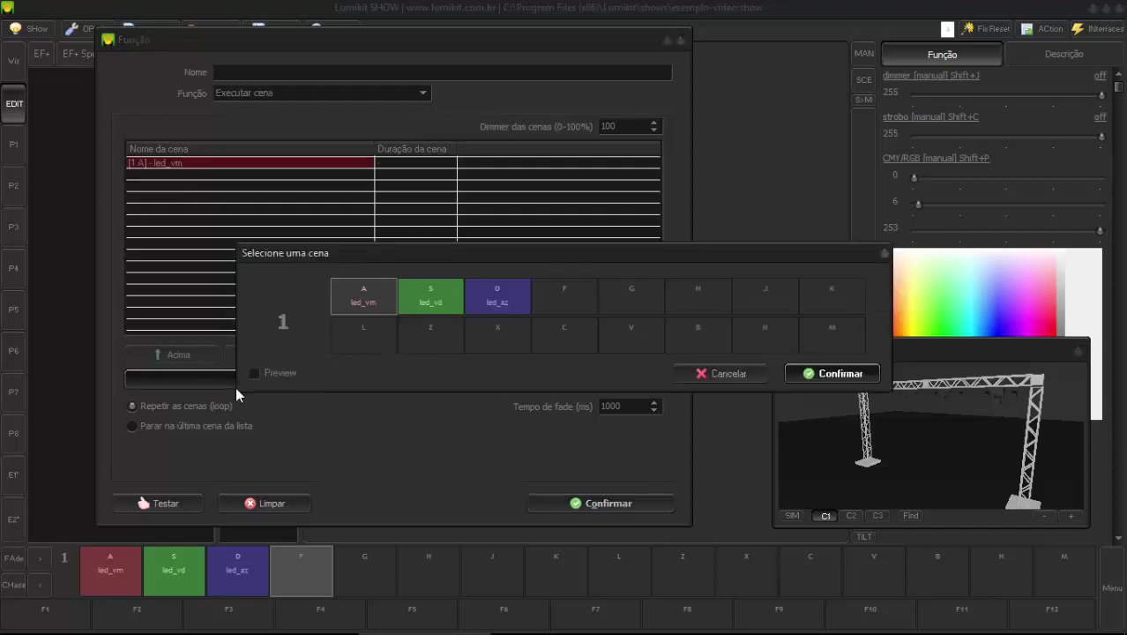
{"action": "left_click", "coordinate": [431, 302]}
{"action": "left_click", "coordinate": [832, 373]}
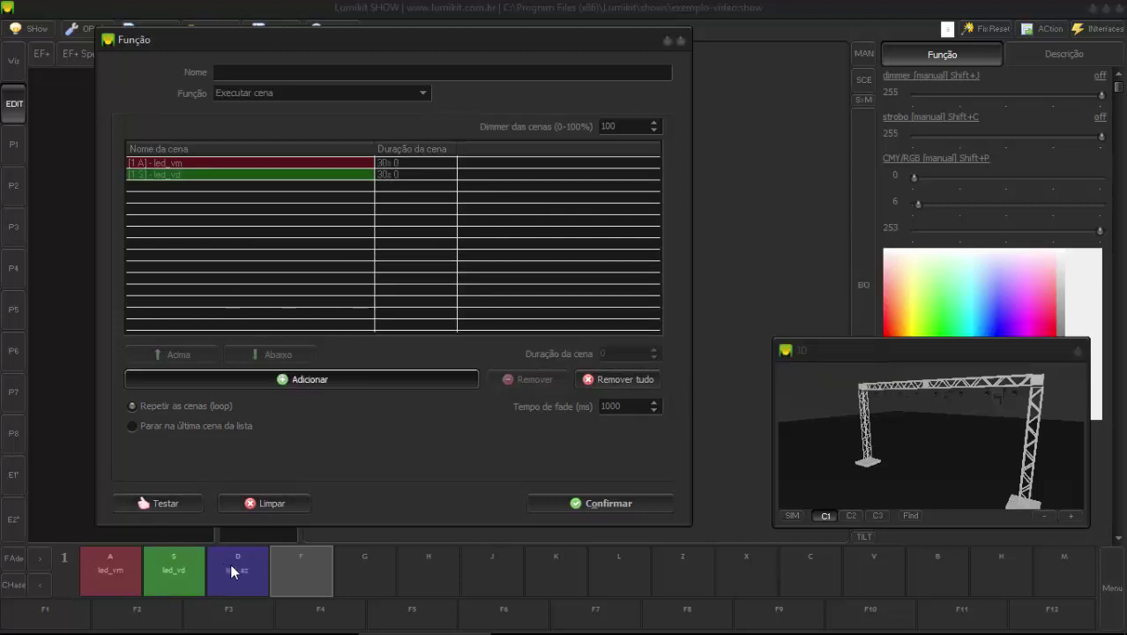
{"action": "left_click", "coordinate": [282, 382]}
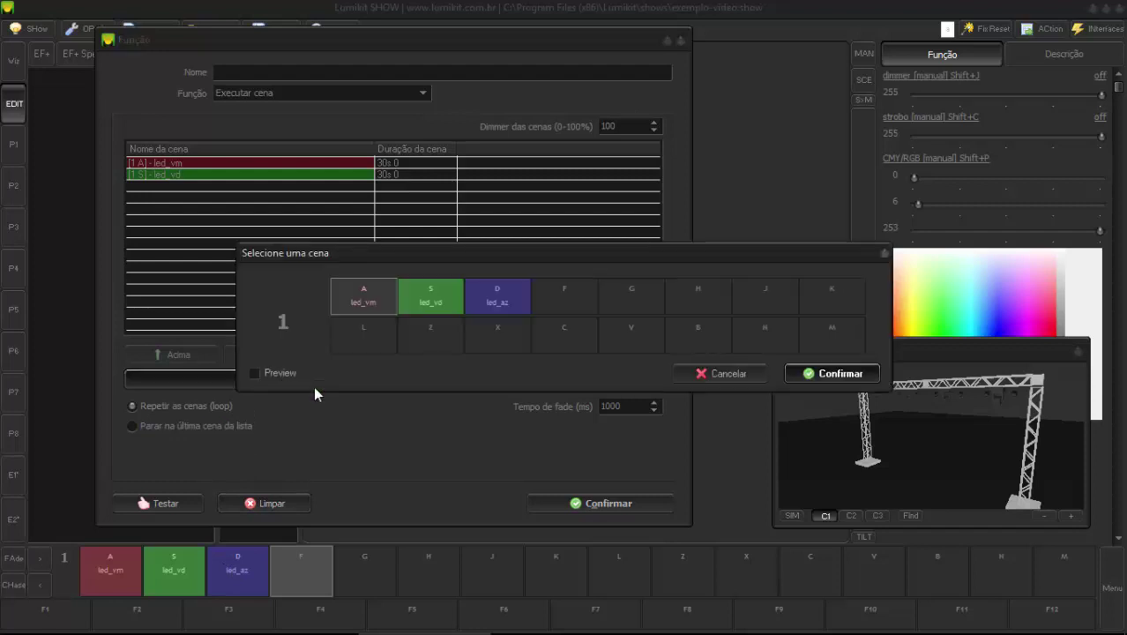
{"action": "left_click", "coordinate": [484, 302]}
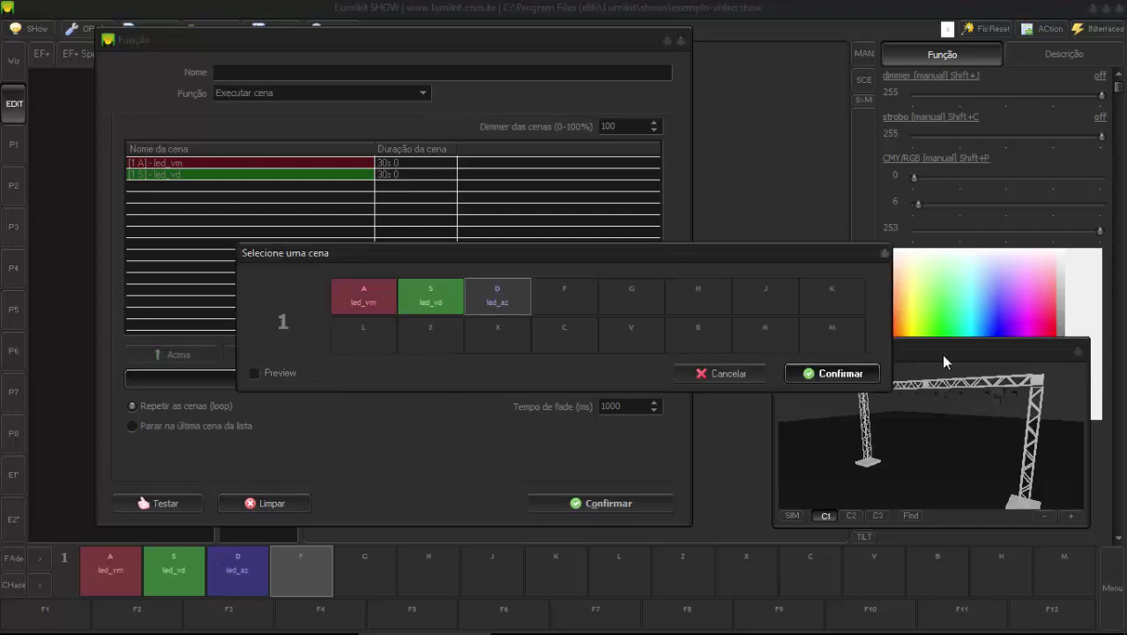
{"action": "left_click", "coordinate": [799, 369]}
- Name the effect rgb and set the duration of all three listed scenes to 1000 (1 s) each
{"action": "left_click", "coordinate": [285, 75]}
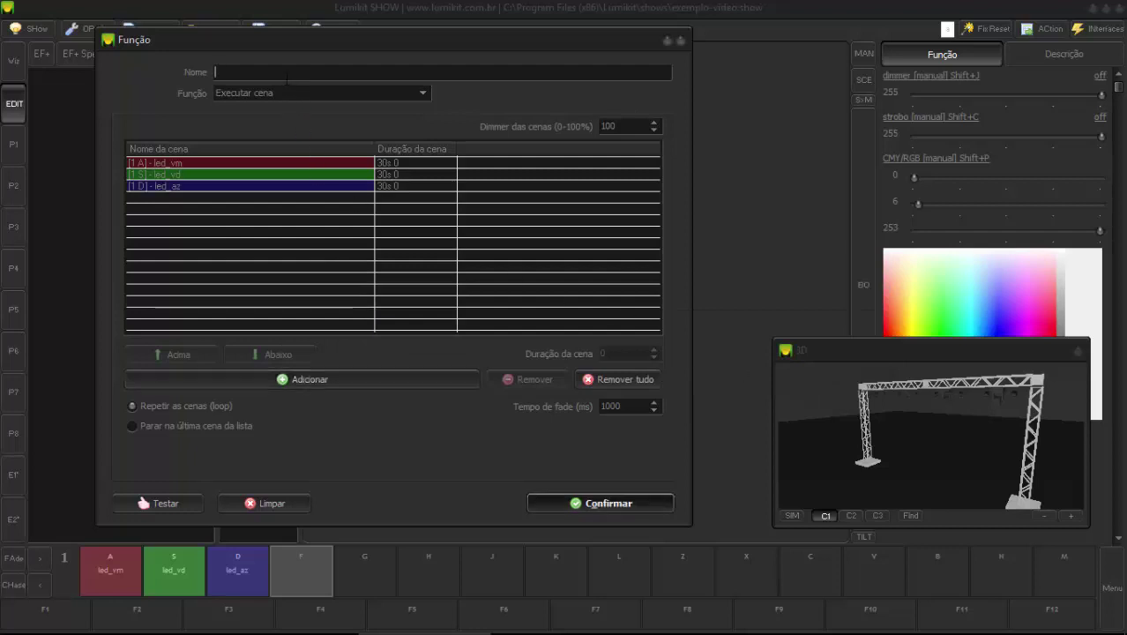
{"action": "type", "text": "rgb"}
{"action": "left_click", "coordinate": [340, 164]}
{"action": "left_click_drag", "start_coordinate": [600, 352], "coordinate": [612, 353]}
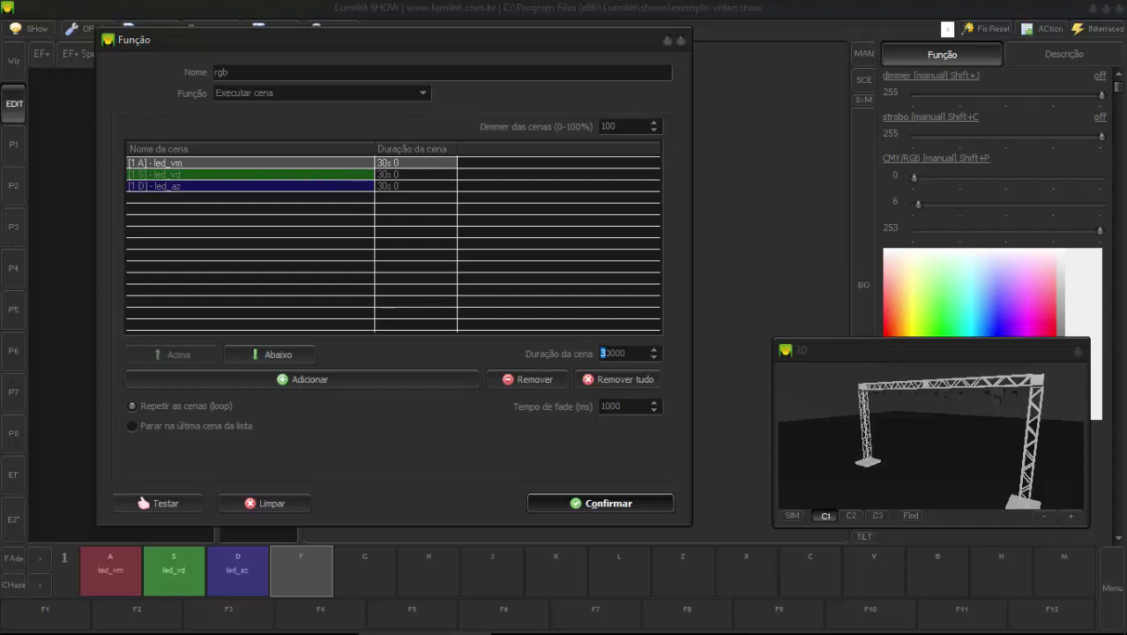
{"action": "type", "text": "1"}
{"action": "left_click", "coordinate": [421, 174]}
{"action": "left_click_drag", "start_coordinate": [601, 353], "coordinate": [612, 353]}
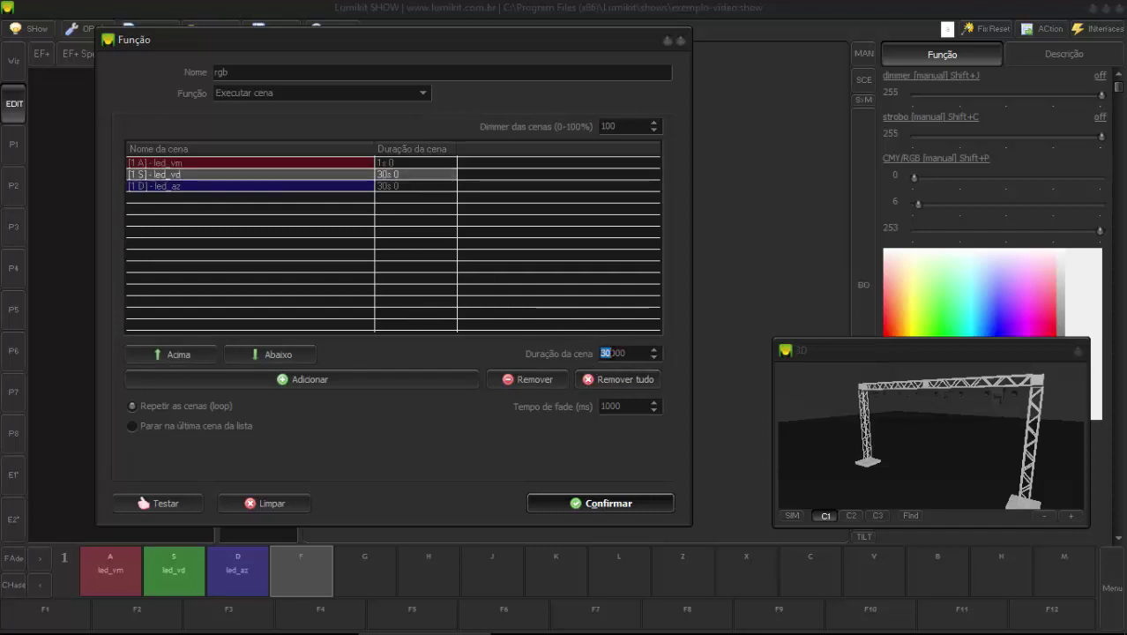
{"action": "type", "text": "1"}
{"action": "left_click", "coordinate": [397, 185]}
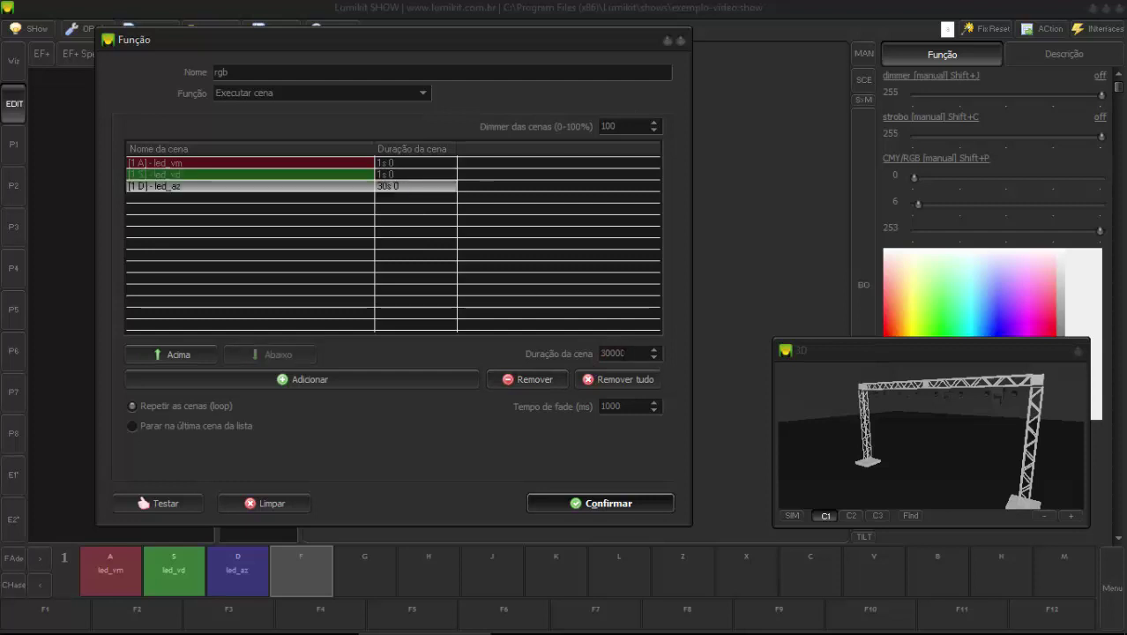
{"action": "left_click_drag", "start_coordinate": [601, 353], "coordinate": [612, 353]}
{"action": "type", "text": "1"}
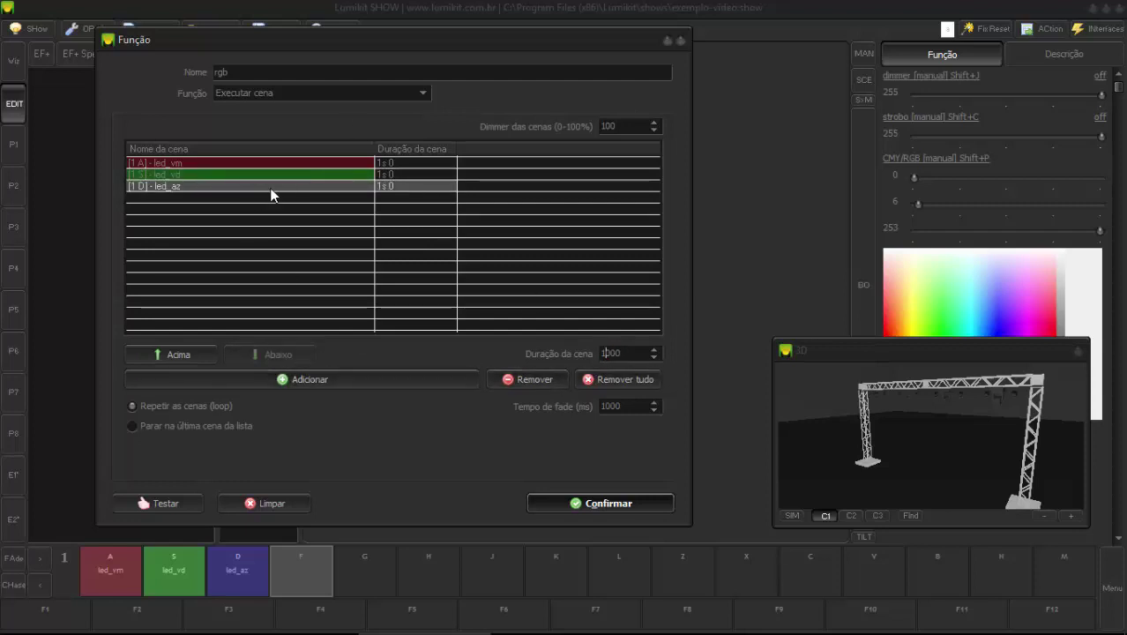
{"action": "left_click", "coordinate": [615, 501]}
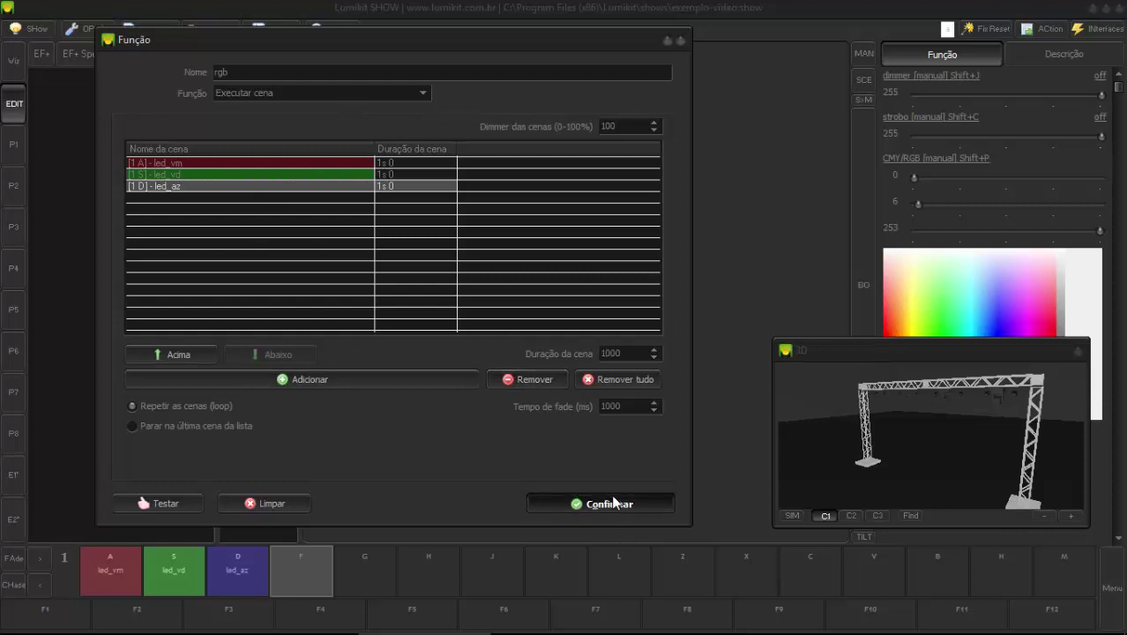
- Save the current state as a scene named rgb in slot F of page 1
{"action": "right_click", "coordinate": [299, 575]}
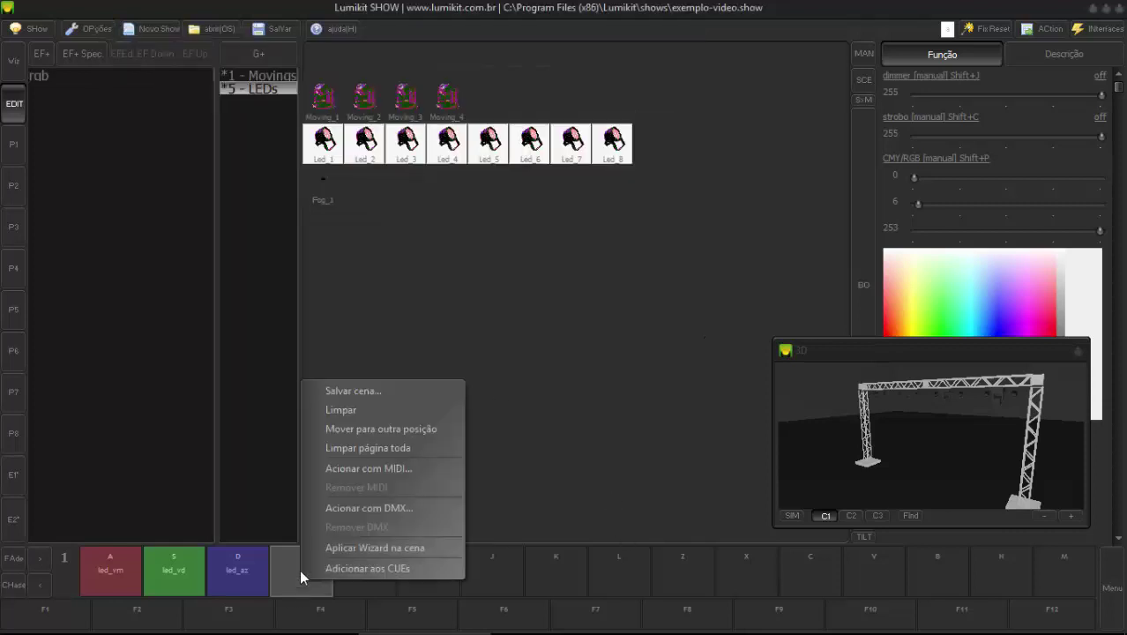
{"action": "left_click", "coordinate": [336, 396]}
{"action": "type", "text": "v1"}
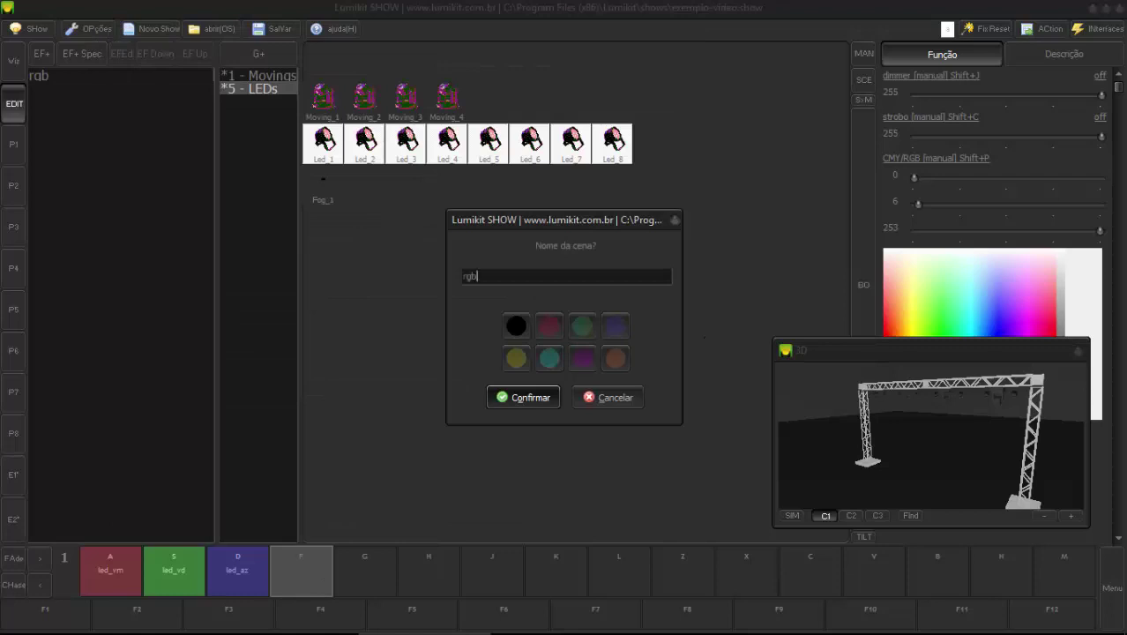
{"action": "key", "text": "Return"}
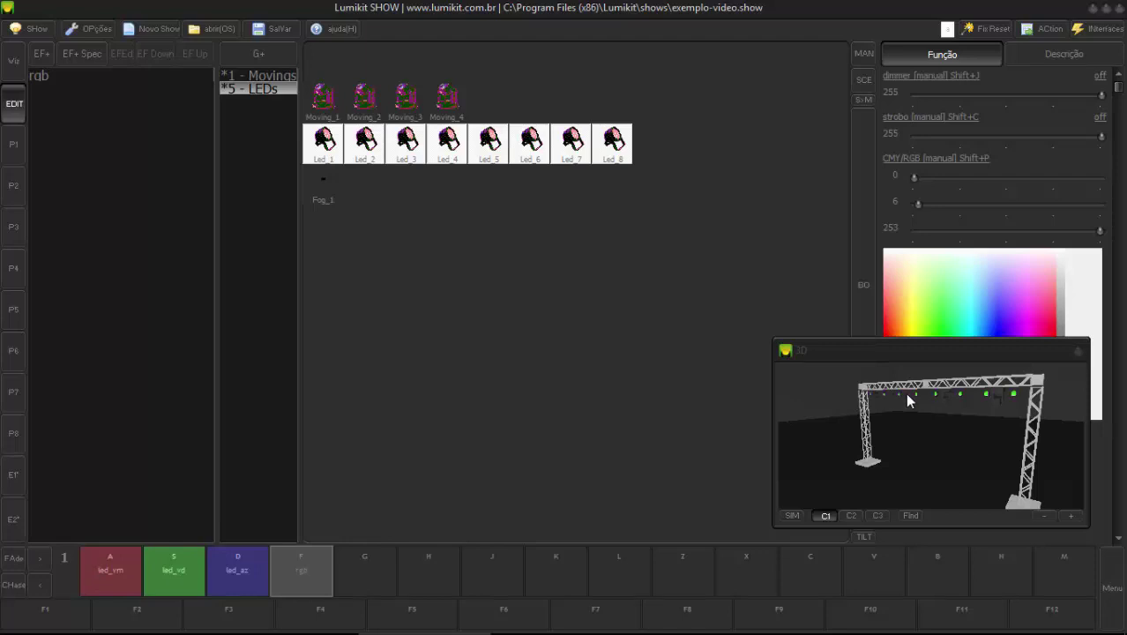
- Turn on the dimmer of the Movings group at 255, moving the 3D preview clear of the function controls
{"action": "left_click", "coordinate": [280, 78]}
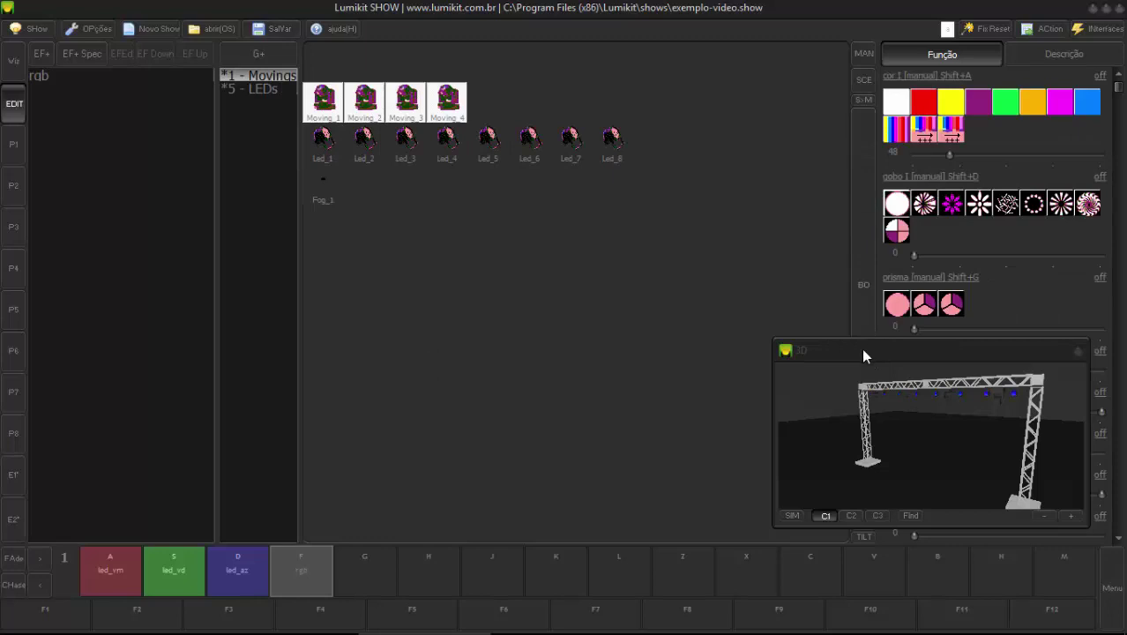
{"action": "left_click_drag", "start_coordinate": [862, 356], "coordinate": [559, 340]}
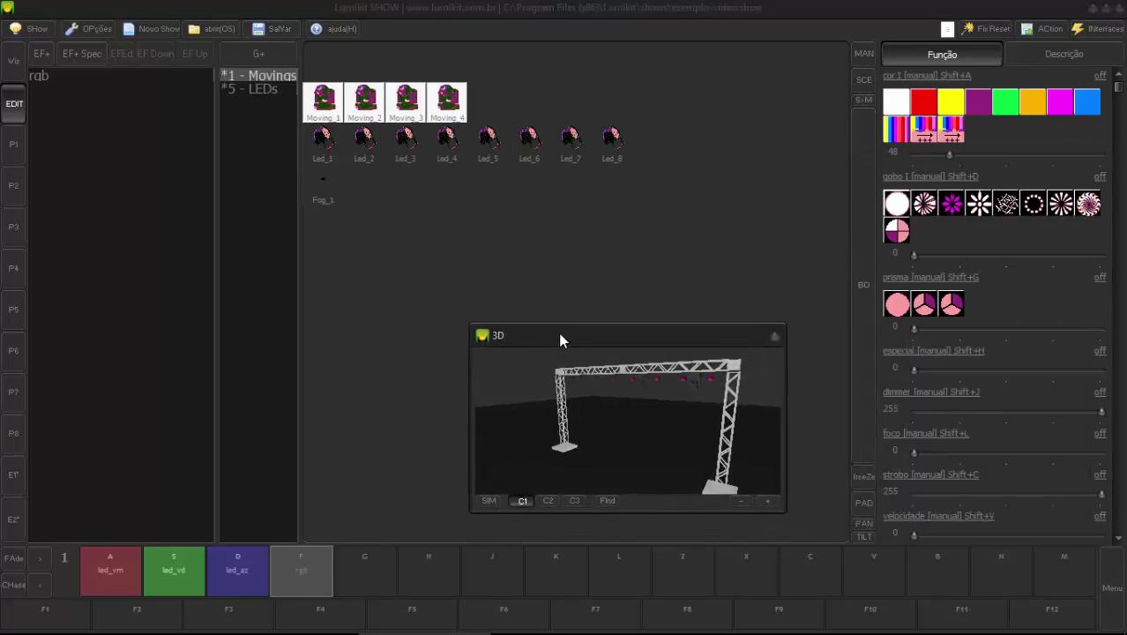
{"action": "left_click", "coordinate": [1101, 411]}
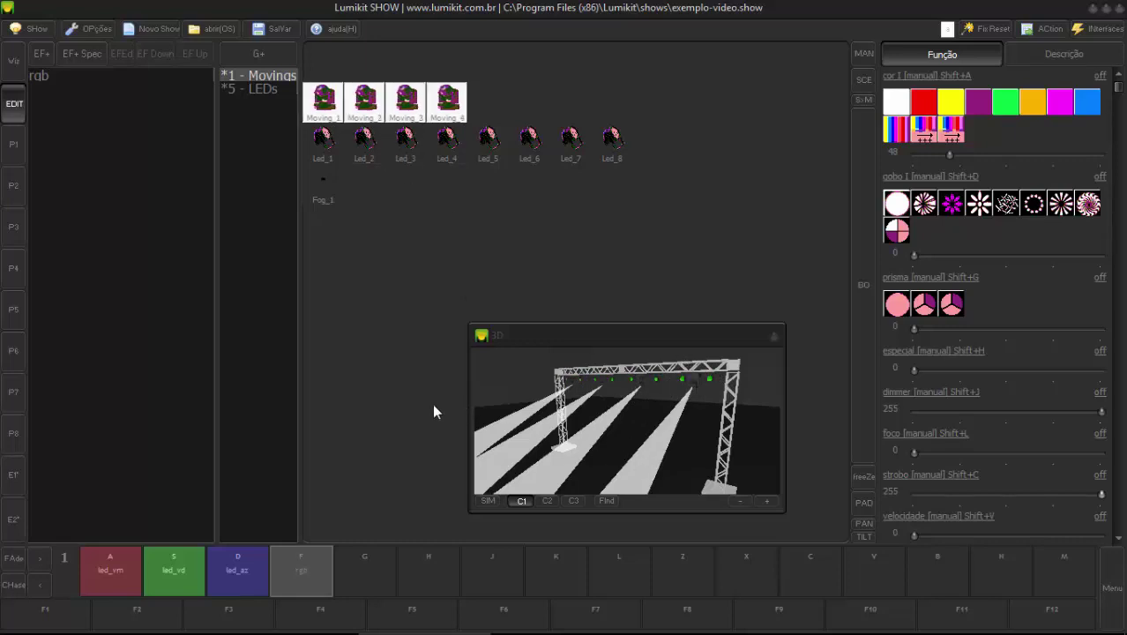
- Save the scene in slot F again, keeping the name rgb
{"action": "right_click", "coordinate": [290, 574]}
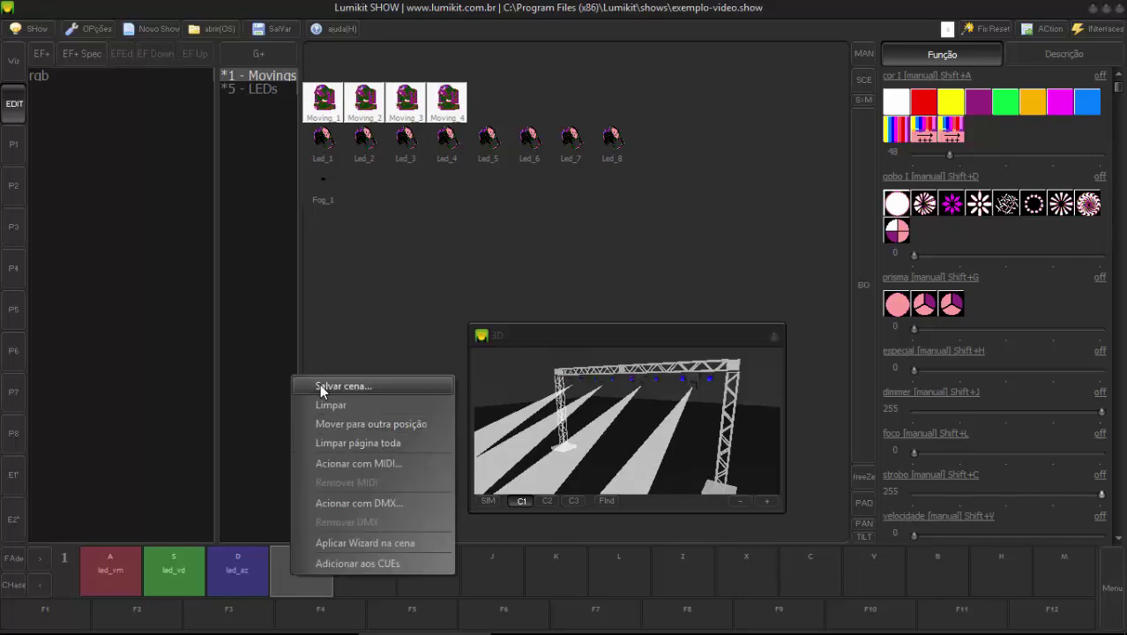
{"action": "left_click", "coordinate": [320, 386]}
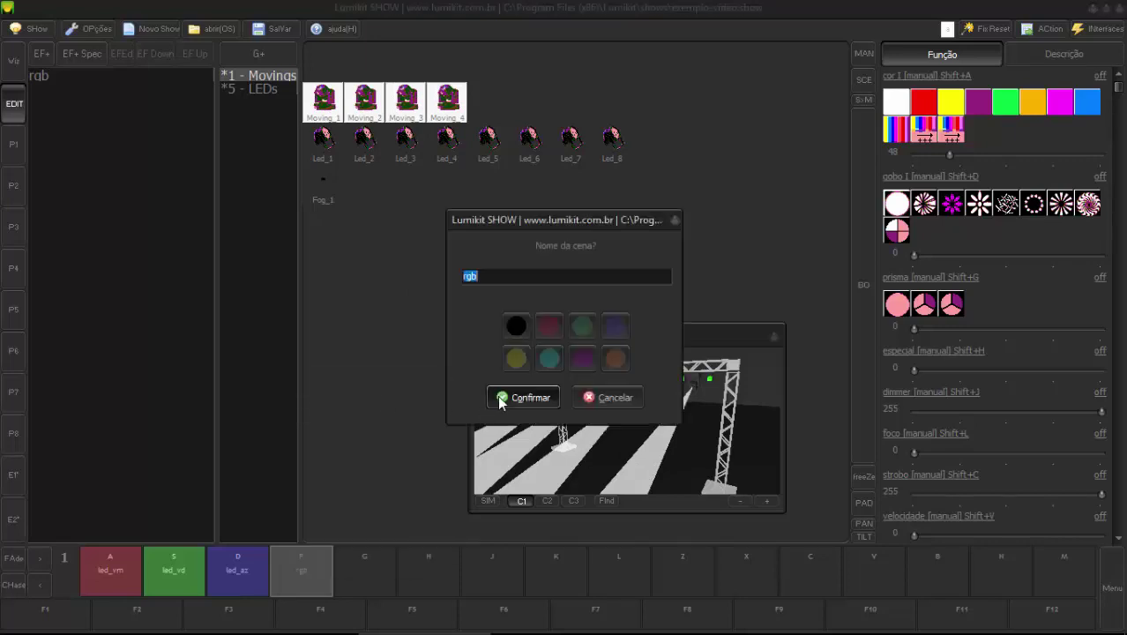
{"action": "key", "text": "Return"}
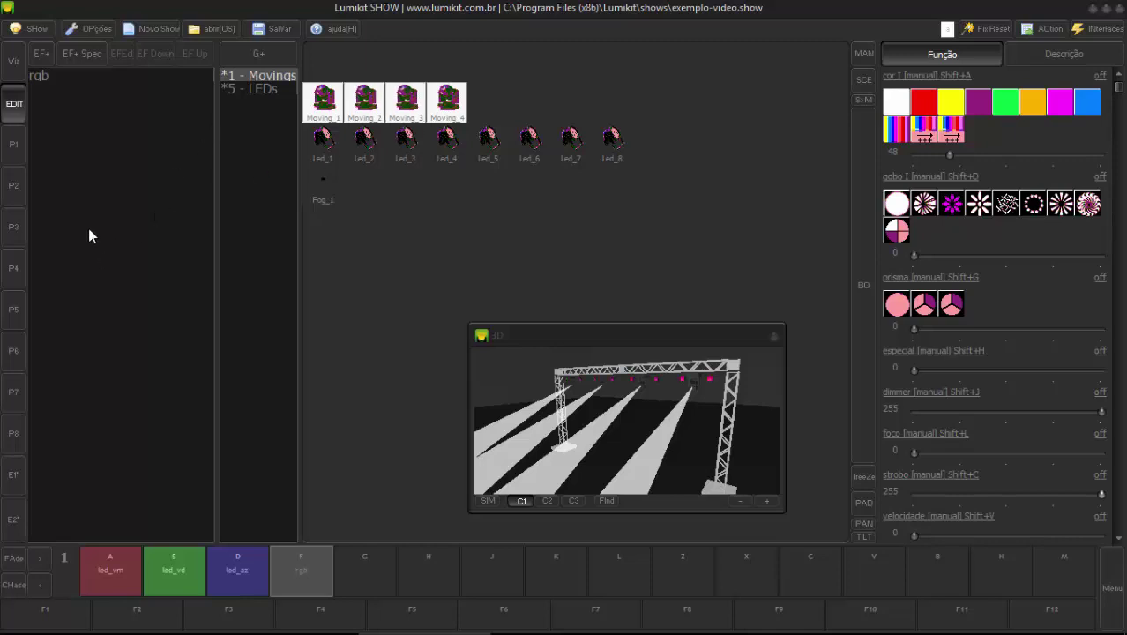
- Create a new effect named cor-mov with the function Wizard, keeping the 3D preview in view
{"action": "left_click", "coordinate": [45, 56]}
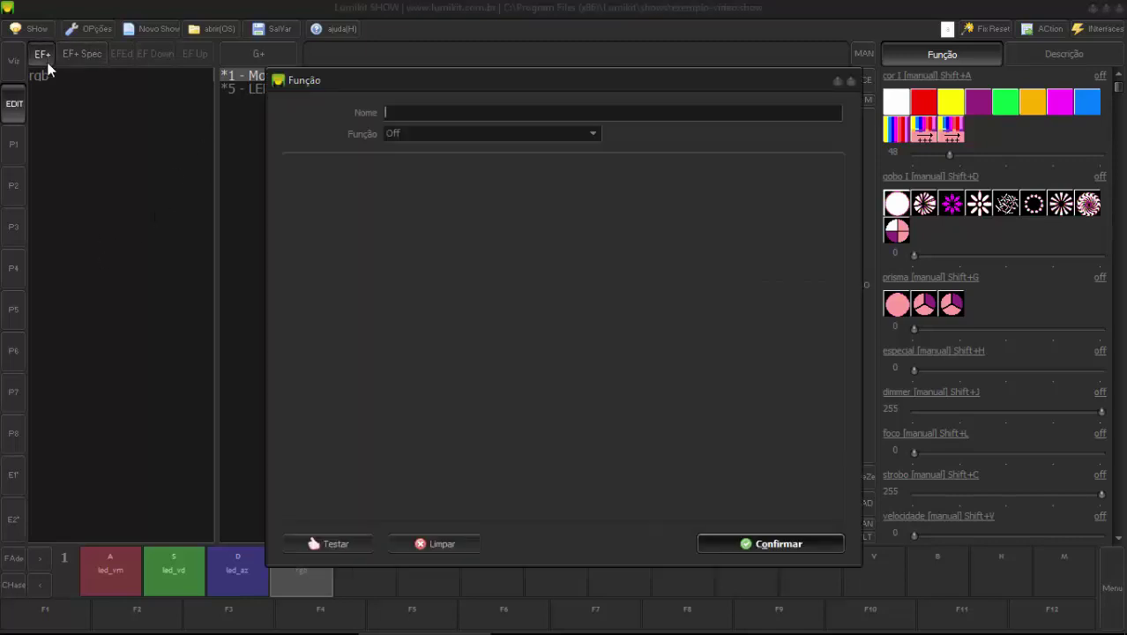
{"action": "left_click_drag", "start_coordinate": [447, 104], "coordinate": [428, 100]}
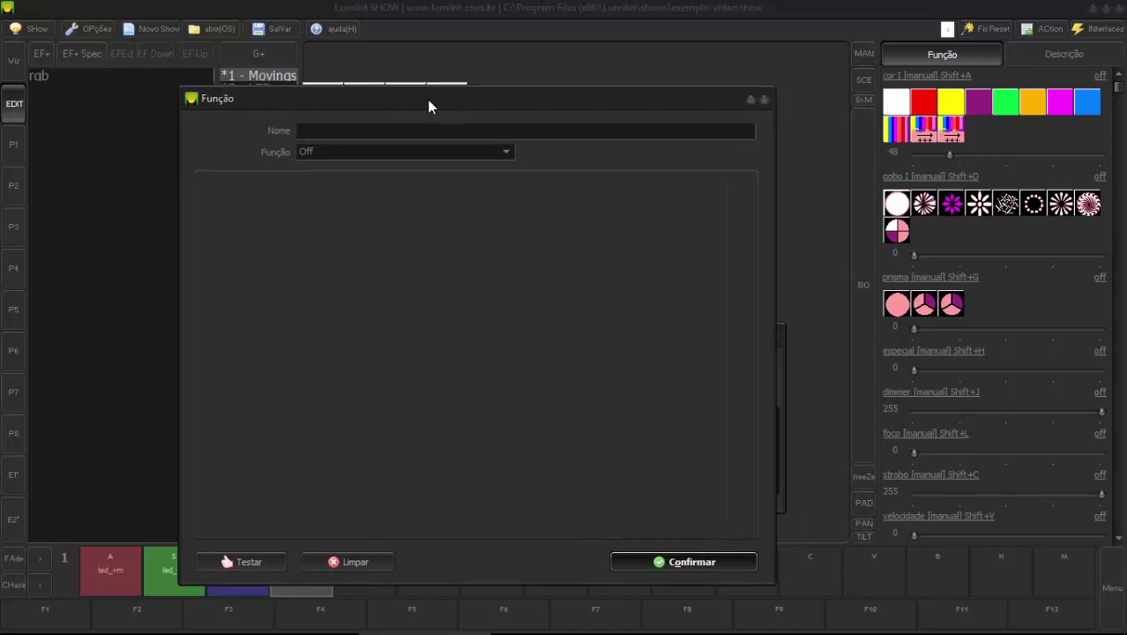
{"action": "type", "text": "cor-mov"}
{"action": "left_click", "coordinate": [403, 152]}
{"action": "left_click", "coordinate": [352, 223]}
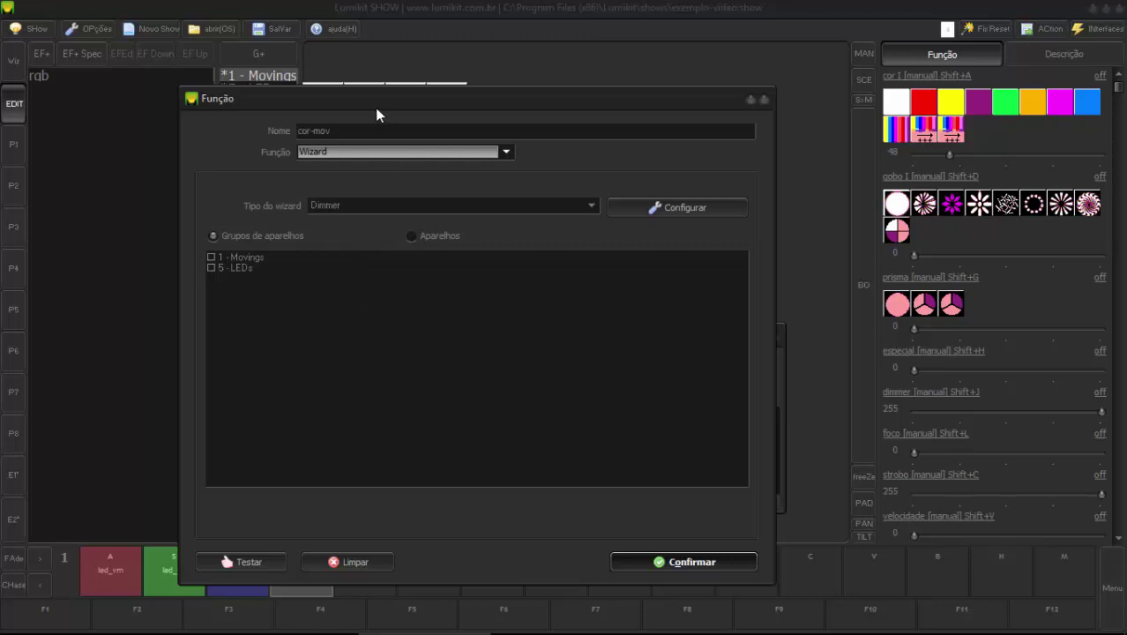
{"action": "left_click_drag", "start_coordinate": [376, 108], "coordinate": [217, 68]}
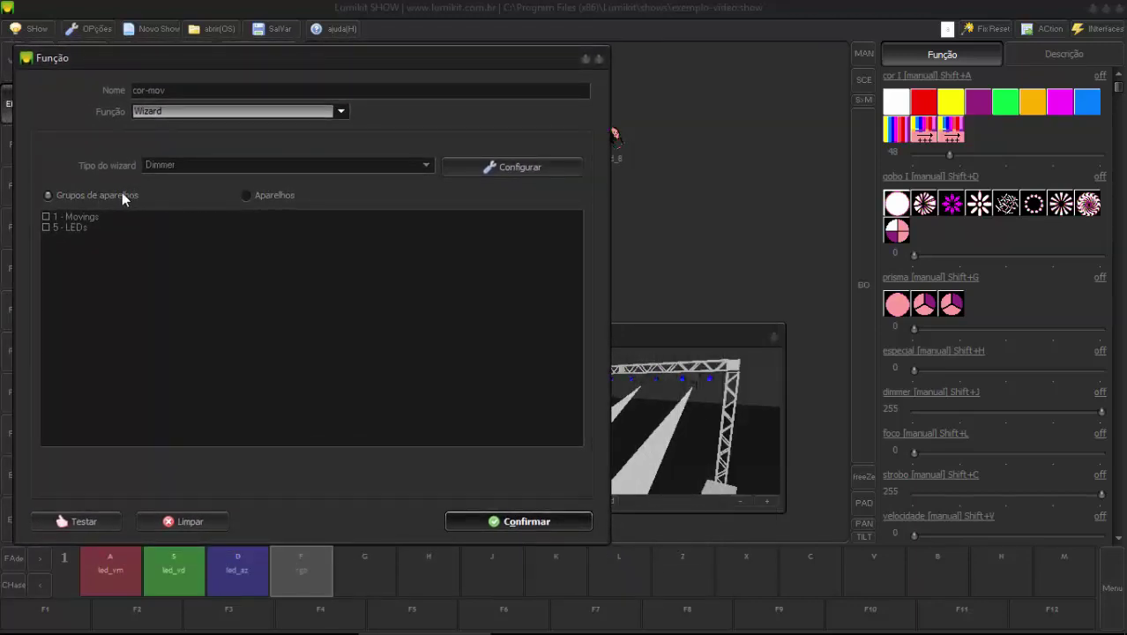
- Assign the individual fixtures Moving_2 and Moving_3 to the effect and set the wizard type to Cor
{"action": "left_click", "coordinate": [257, 194]}
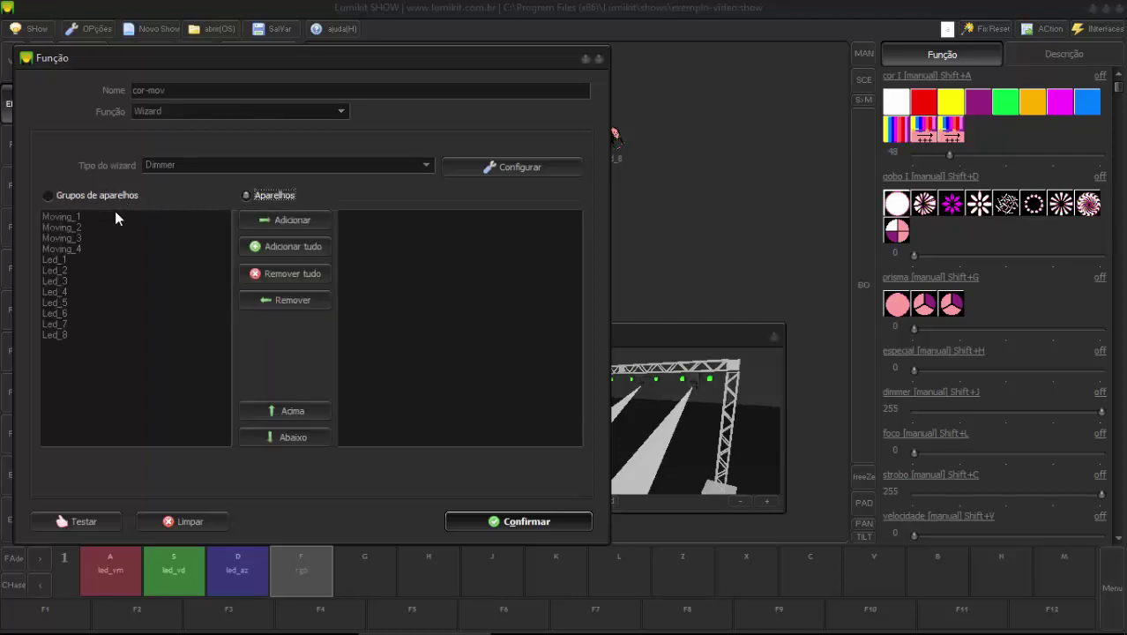
{"action": "double_click", "coordinate": [72, 229]}
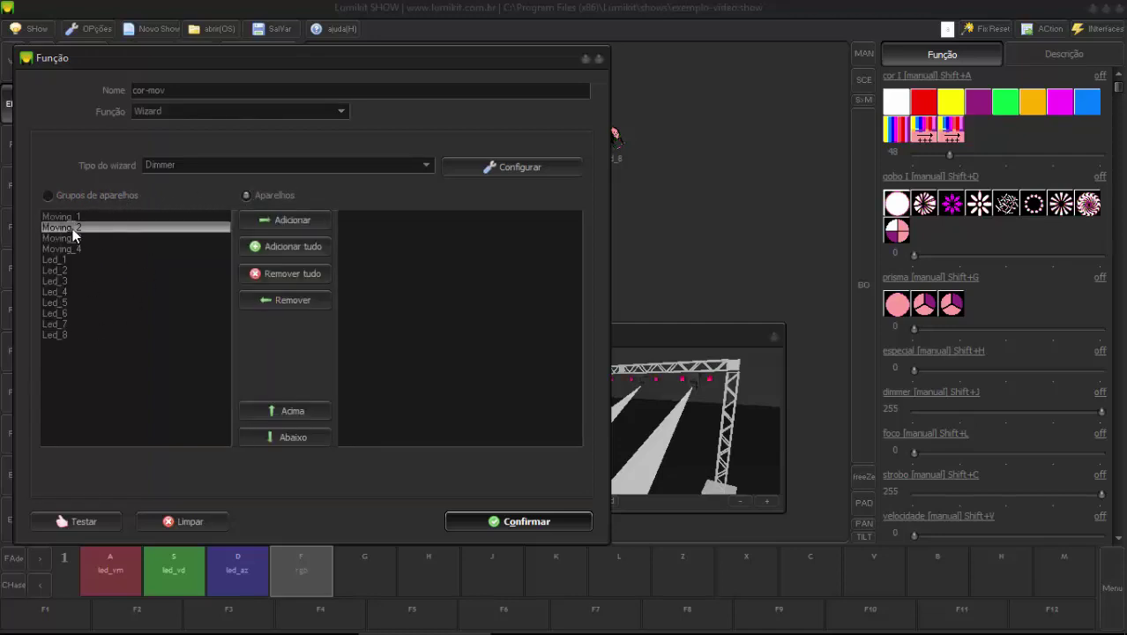
{"action": "double_click", "coordinate": [72, 228]}
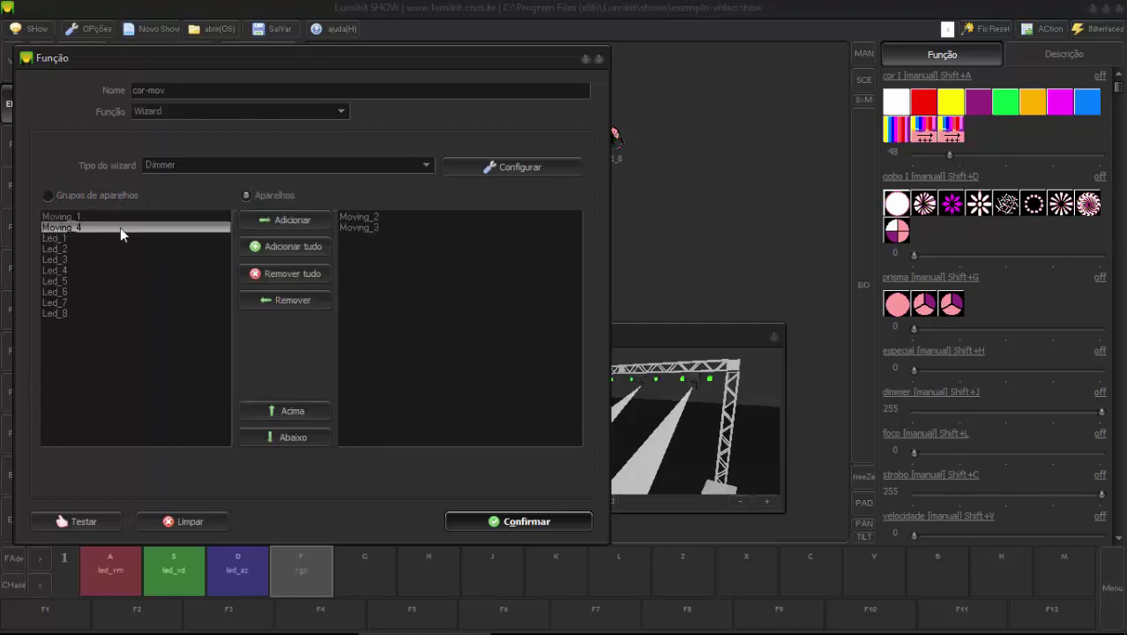
{"action": "left_click", "coordinate": [388, 169]}
{"action": "left_click", "coordinate": [327, 192]}
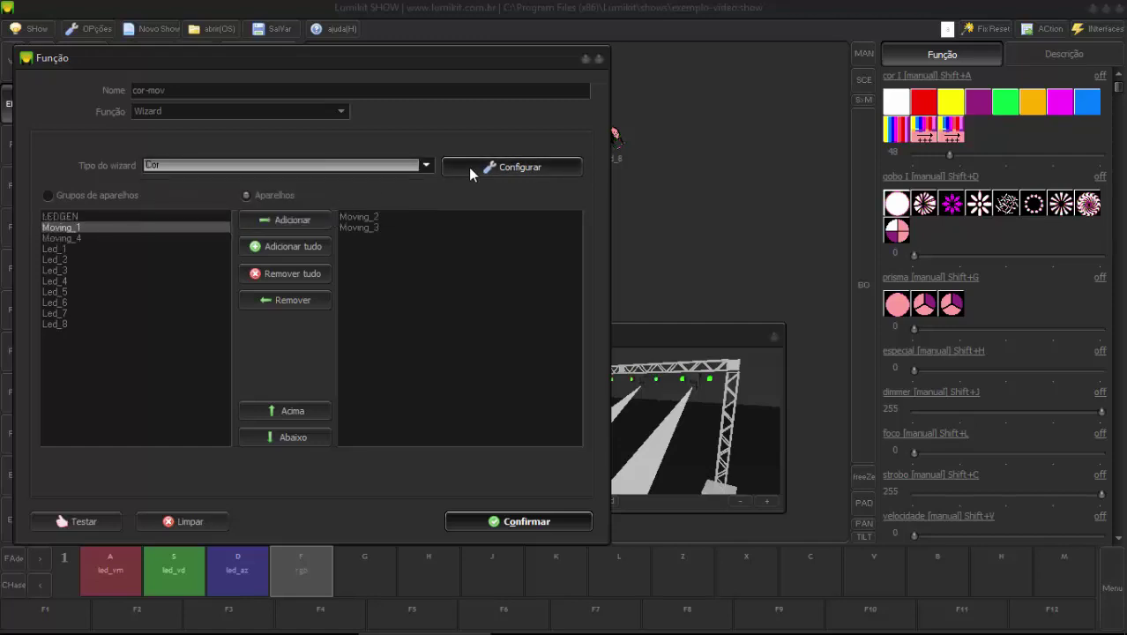
- Configure the colour wizard with Red and Yellow and a time of 800 ms
{"action": "left_click", "coordinate": [468, 167]}
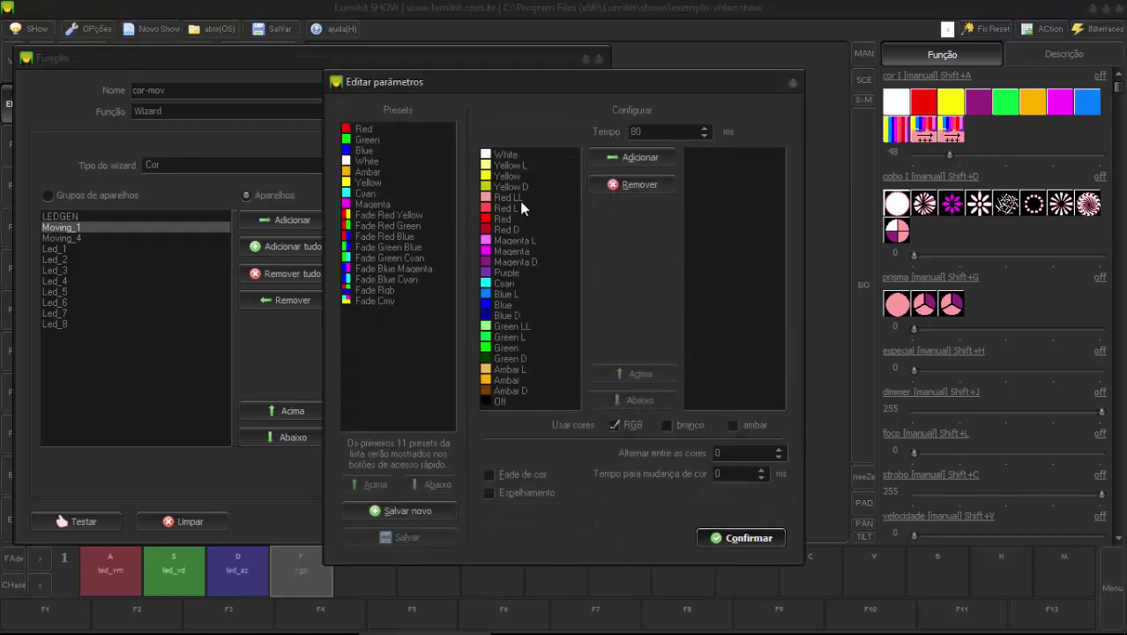
{"action": "double_click", "coordinate": [514, 220]}
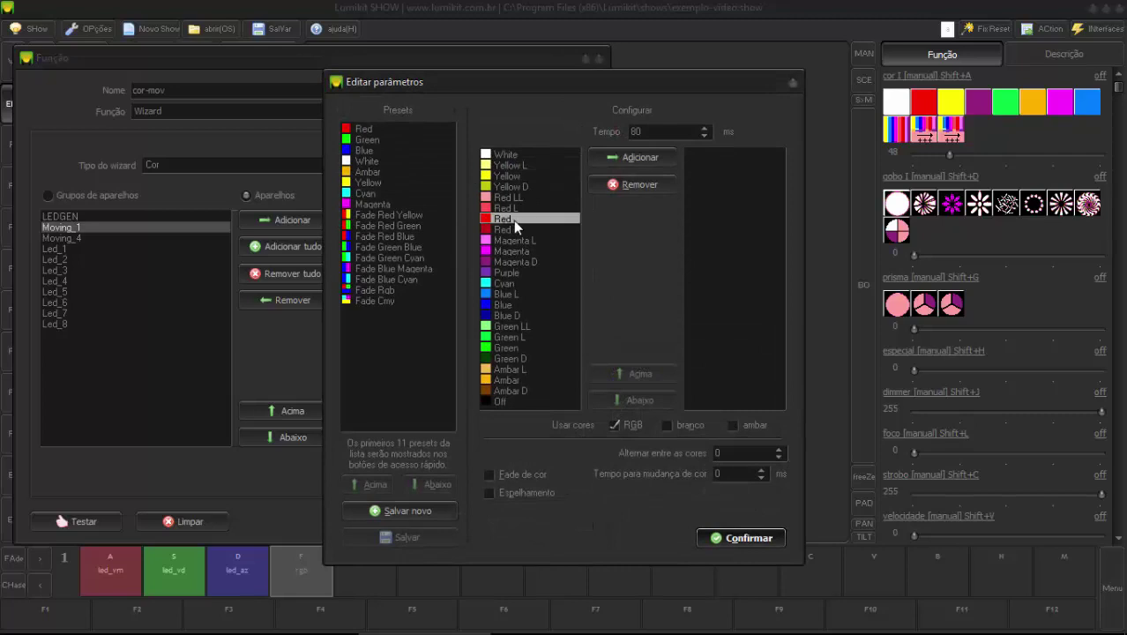
{"action": "double_click", "coordinate": [511, 177]}
{"action": "double_click", "coordinate": [635, 131]}
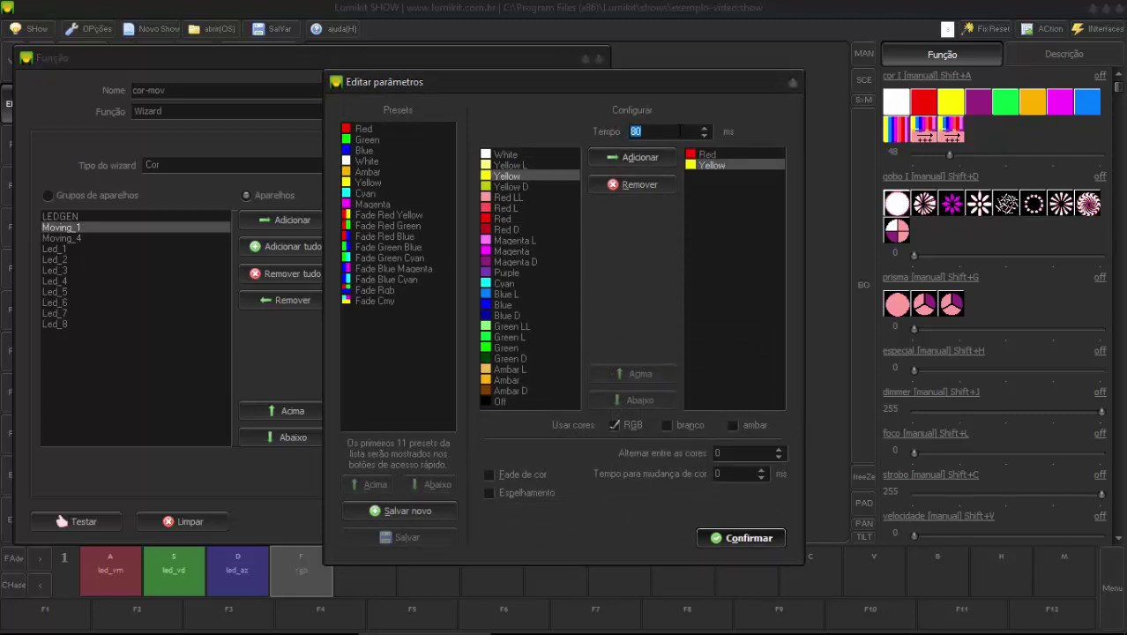
{"action": "type", "text": "800"}
{"action": "left_click", "coordinate": [709, 545]}
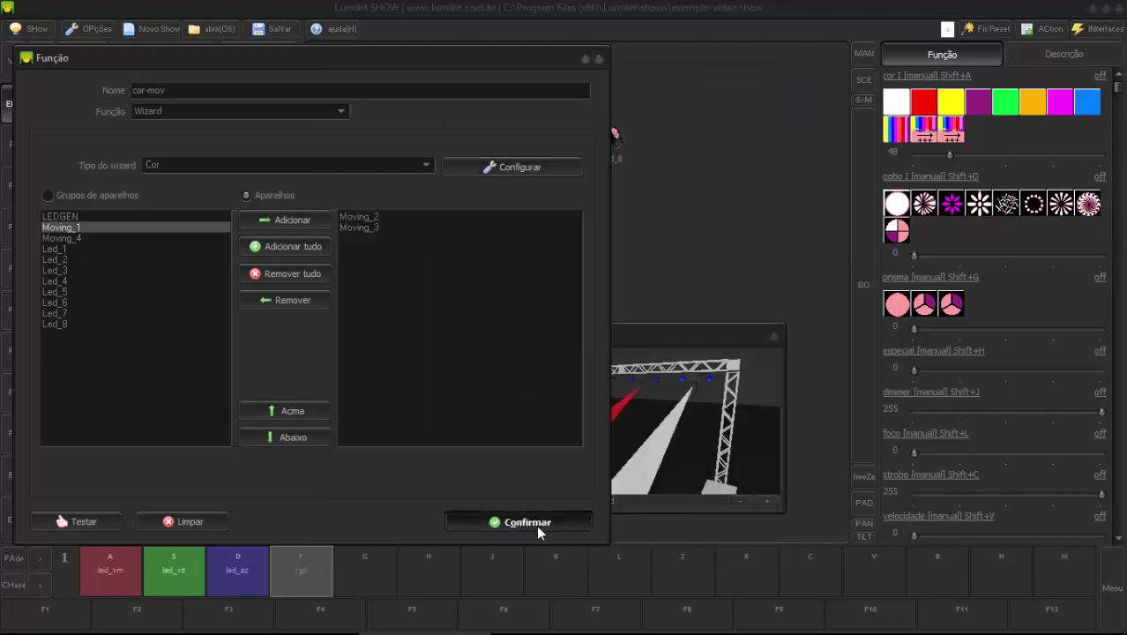
- Confirm the cor-mov effect and try setting only Moving_2 and Moving_3 to green
{"action": "left_click", "coordinate": [528, 523]}
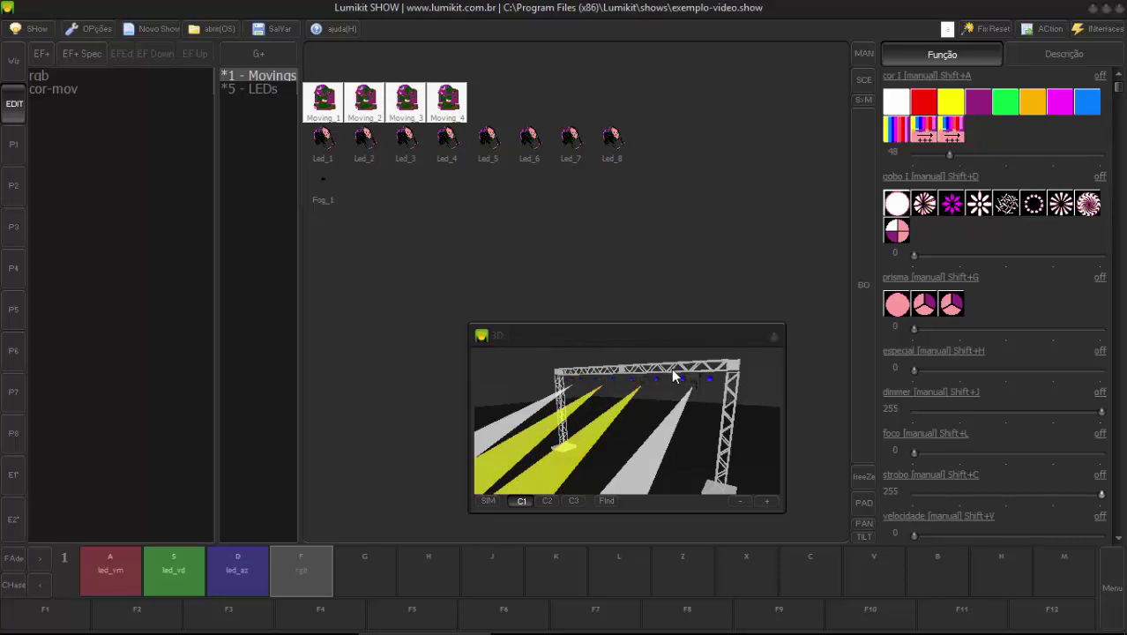
{"action": "left_click", "coordinate": [441, 220]}
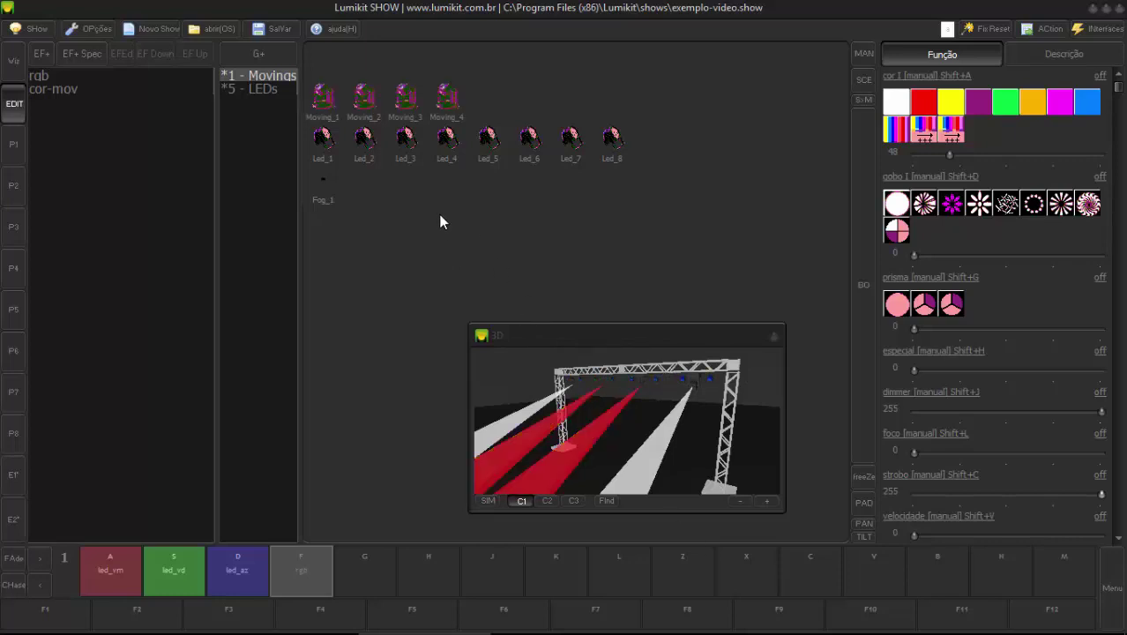
{"action": "left_click", "coordinate": [388, 104]}
{"action": "left_click", "coordinate": [381, 104], "text": "ctrl"}
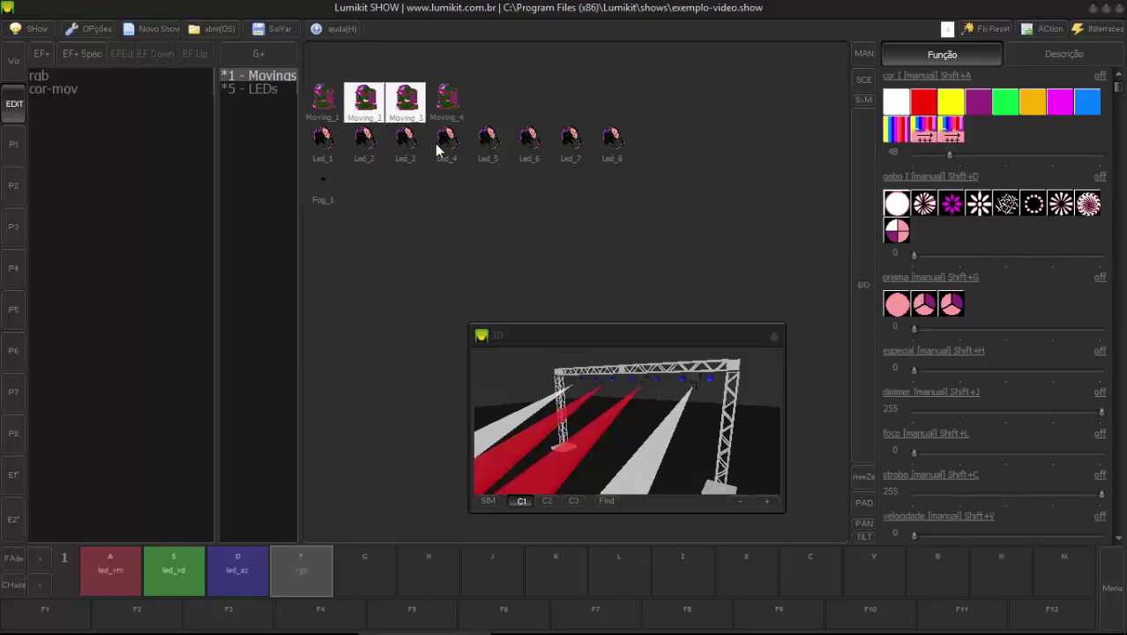
{"action": "left_click", "coordinate": [1007, 106]}
- Extend the selection to Moving_1 through Moving_4 and set their colour to green
{"action": "left_click", "coordinate": [323, 101]}
{"action": "left_click", "coordinate": [437, 113]}
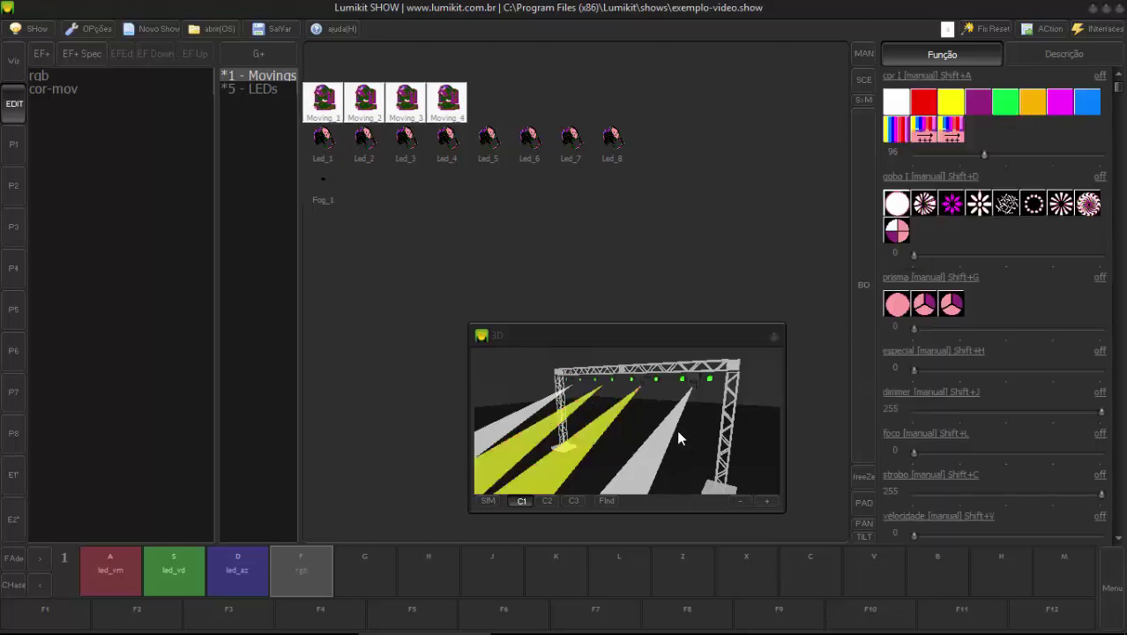
{"action": "left_click", "coordinate": [999, 108]}
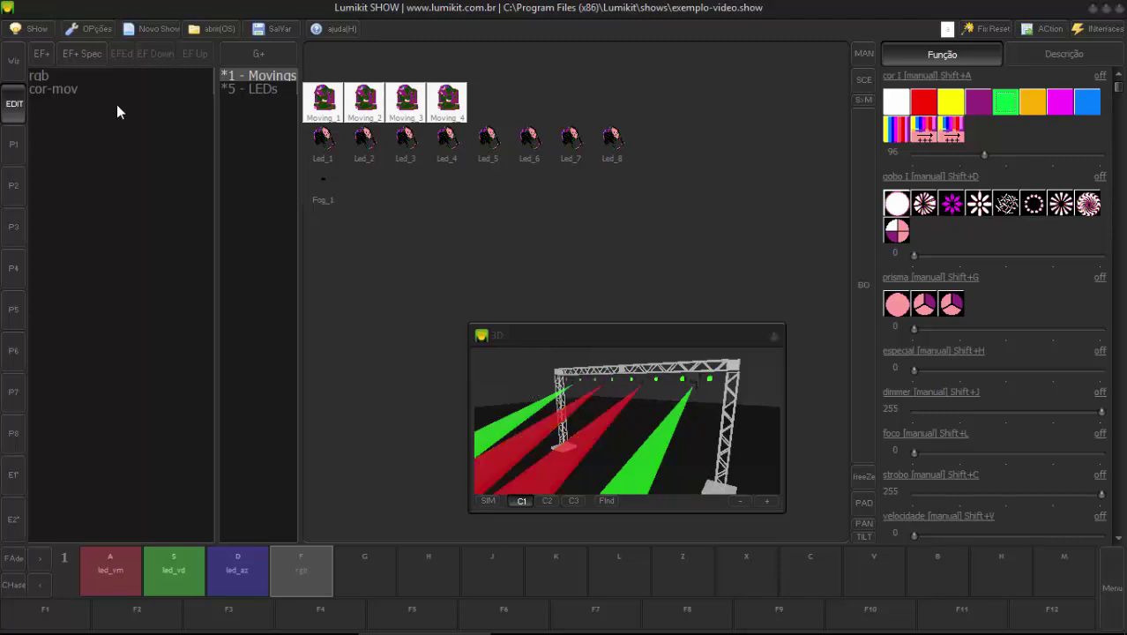
- Open the cor-mov effect's settings, uncover the 3D preview and examine the assigned fixtures
{"action": "left_click", "coordinate": [55, 87]}
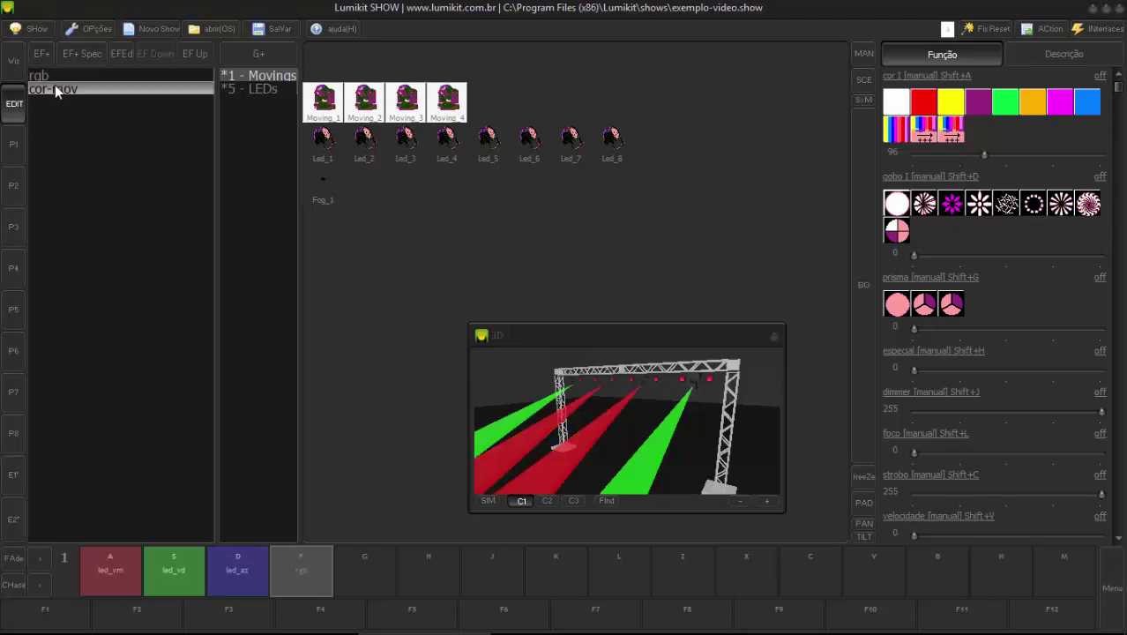
{"action": "double_click", "coordinate": [66, 91]}
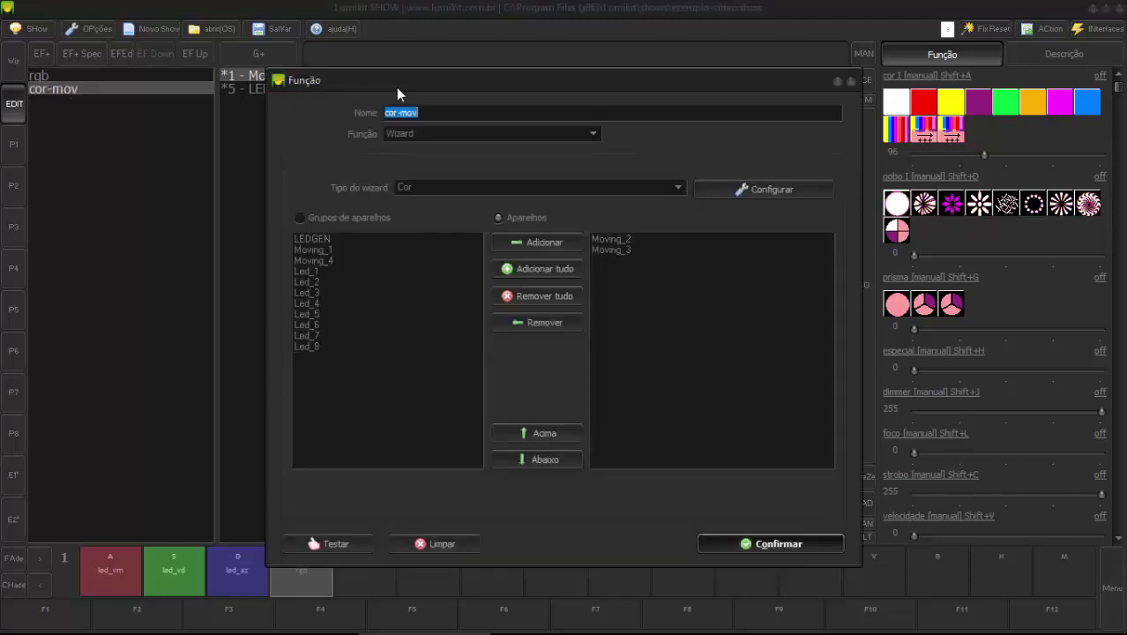
{"action": "left_click_drag", "start_coordinate": [396, 87], "coordinate": [846, 185]}
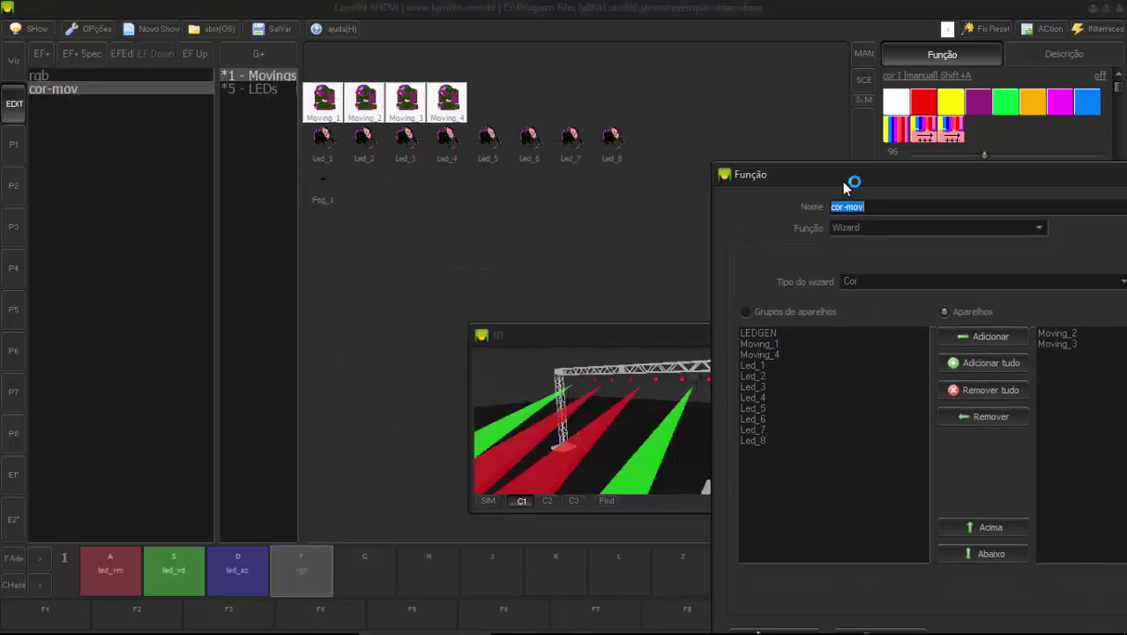
{"action": "left_click", "coordinate": [1058, 345]}
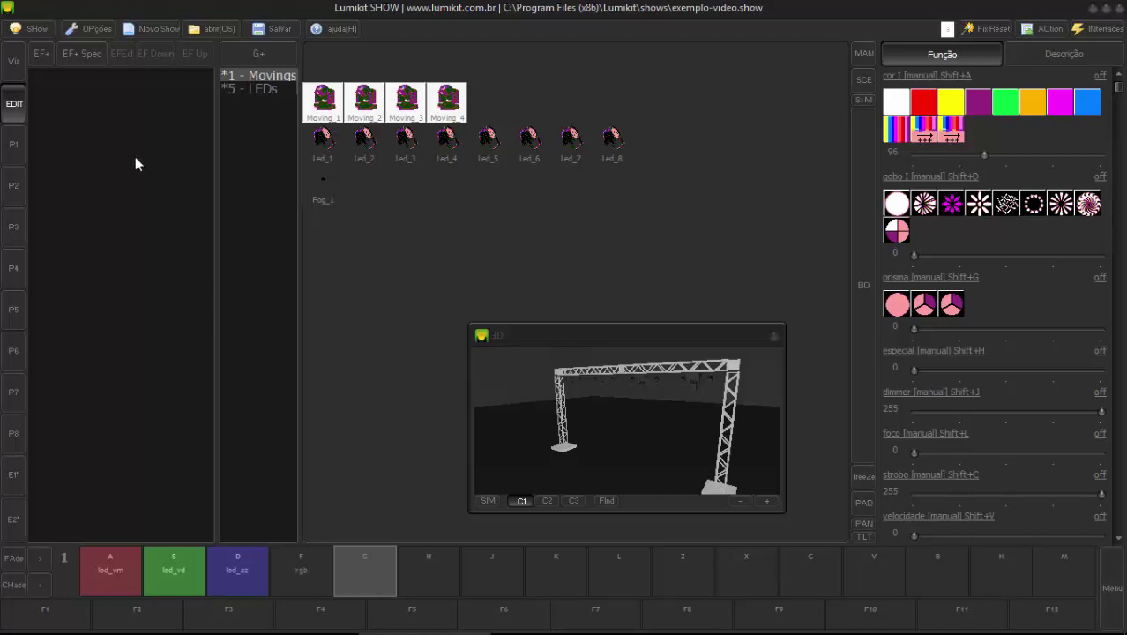
- Open the CUEs window and arrange it and the 3D preview so that they do not overlap
{"action": "left_click_drag", "start_coordinate": [538, 336], "coordinate": [814, 353]}
{"action": "left_click", "coordinate": [88, 31]}
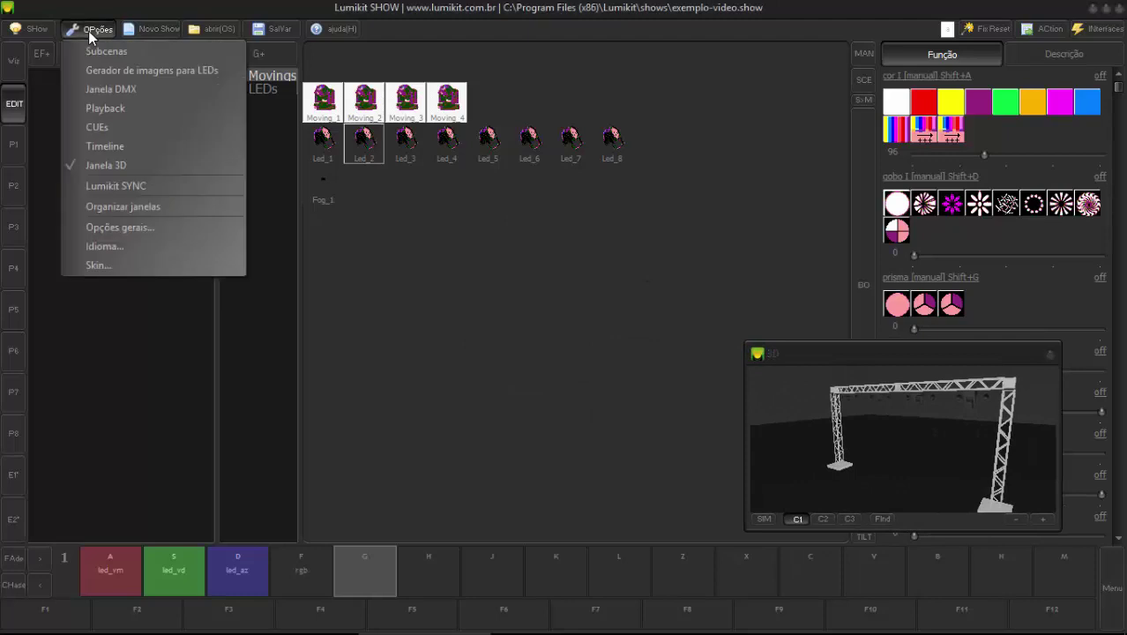
{"action": "left_click", "coordinate": [106, 127]}
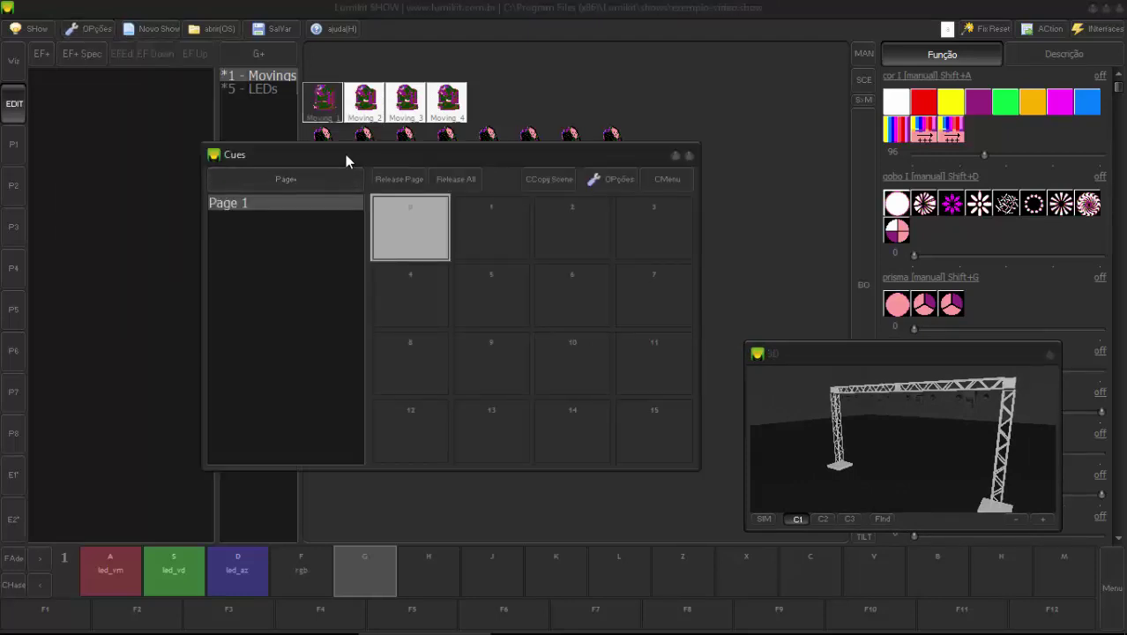
{"action": "left_click_drag", "start_coordinate": [344, 155], "coordinate": [388, 36]}
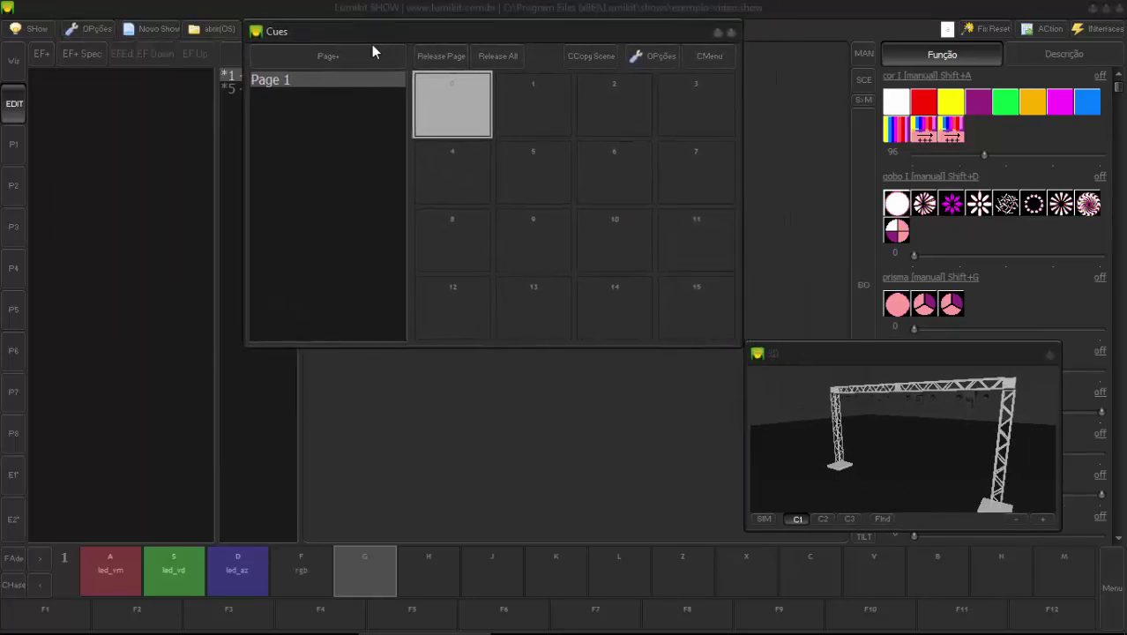
- Copy the scenes led_vm, led_vd and led_az into cues 0, 1 and 2 of Page 1
{"action": "left_click_drag", "start_coordinate": [109, 570], "coordinate": [452, 112]}
{"action": "left_click_drag", "start_coordinate": [170, 577], "coordinate": [526, 113]}
{"action": "left_click_drag", "start_coordinate": [211, 569], "coordinate": [597, 100]}
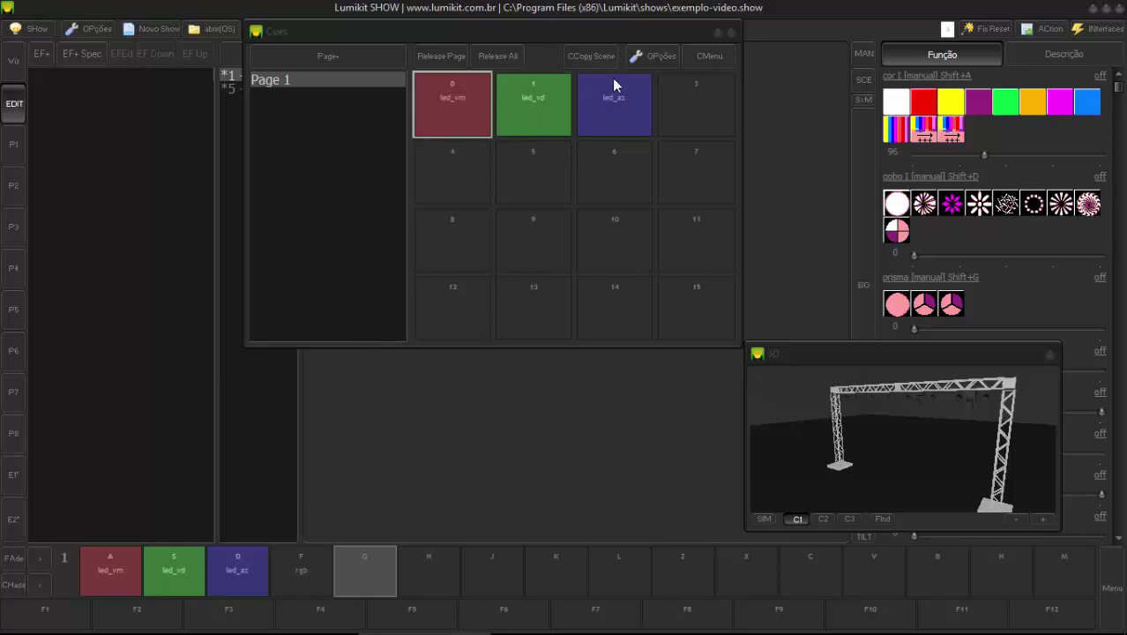
- Activate the led_vm and led_vd cues together and reposition the CUEs window to reveal the fixtures
{"action": "left_click", "coordinate": [468, 125]}
{"action": "left_click", "coordinate": [451, 102]}
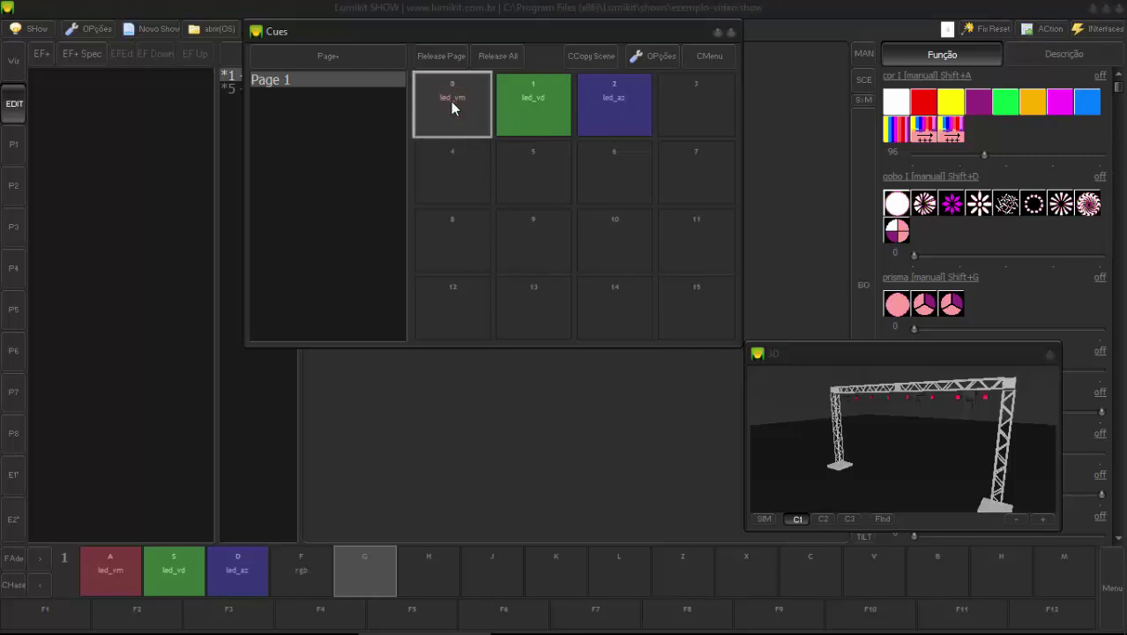
{"action": "left_click", "coordinate": [515, 104]}
{"action": "left_click_drag", "start_coordinate": [516, 42], "coordinate": [520, 215]}
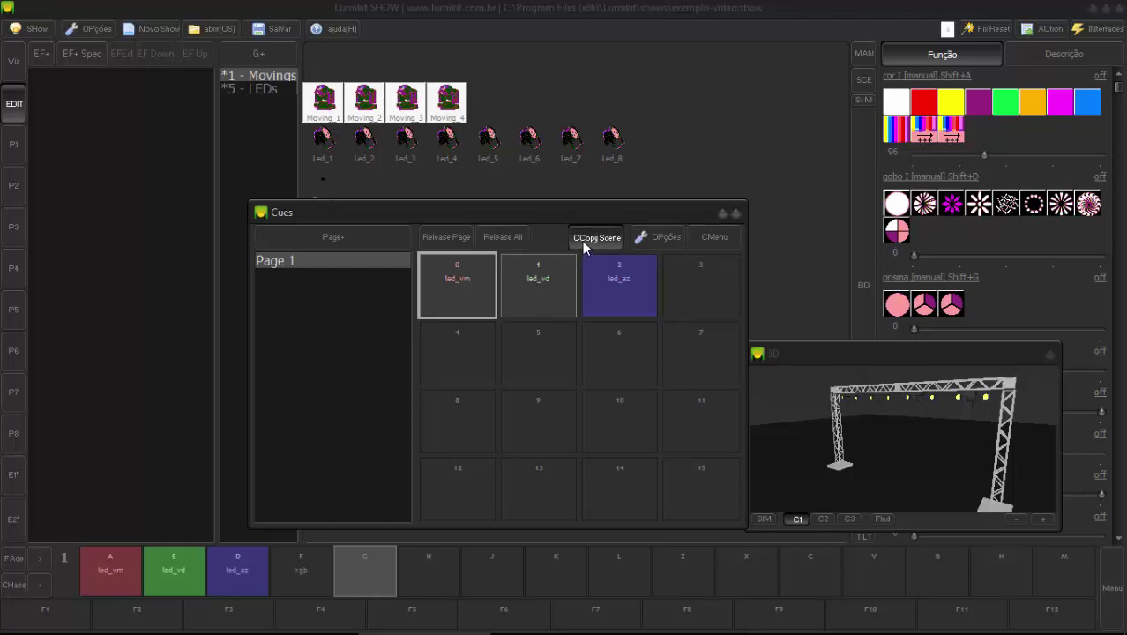
- Add the active cues from the CUEs window to the current scene as special effects
{"action": "left_click", "coordinate": [323, 139]}
{"action": "left_click", "coordinate": [83, 55]}
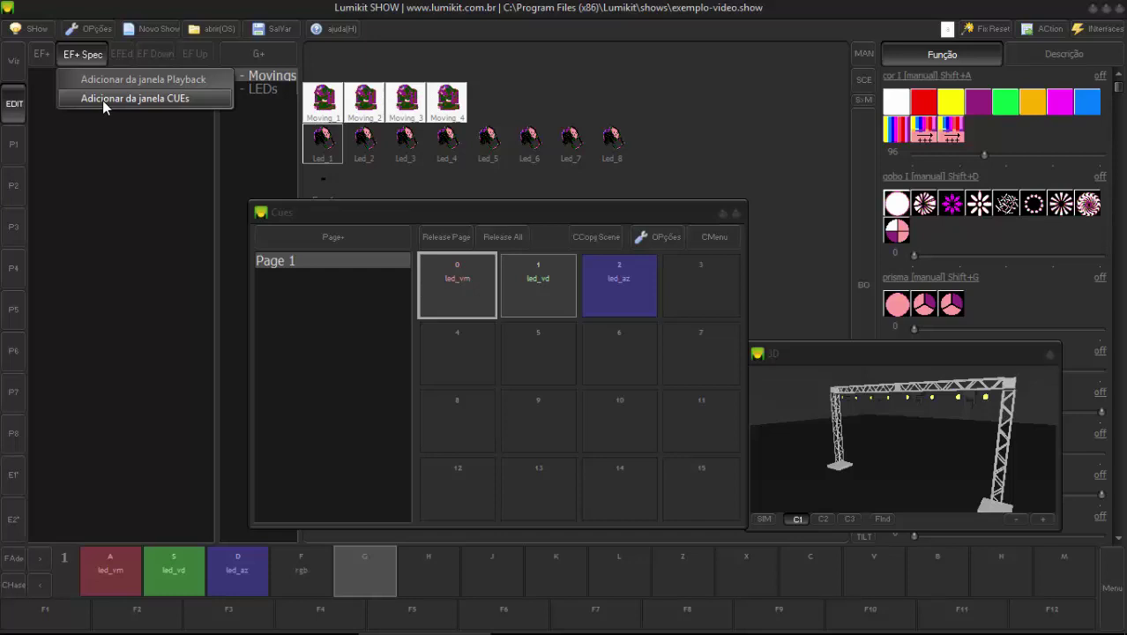
{"action": "left_click", "coordinate": [102, 98]}
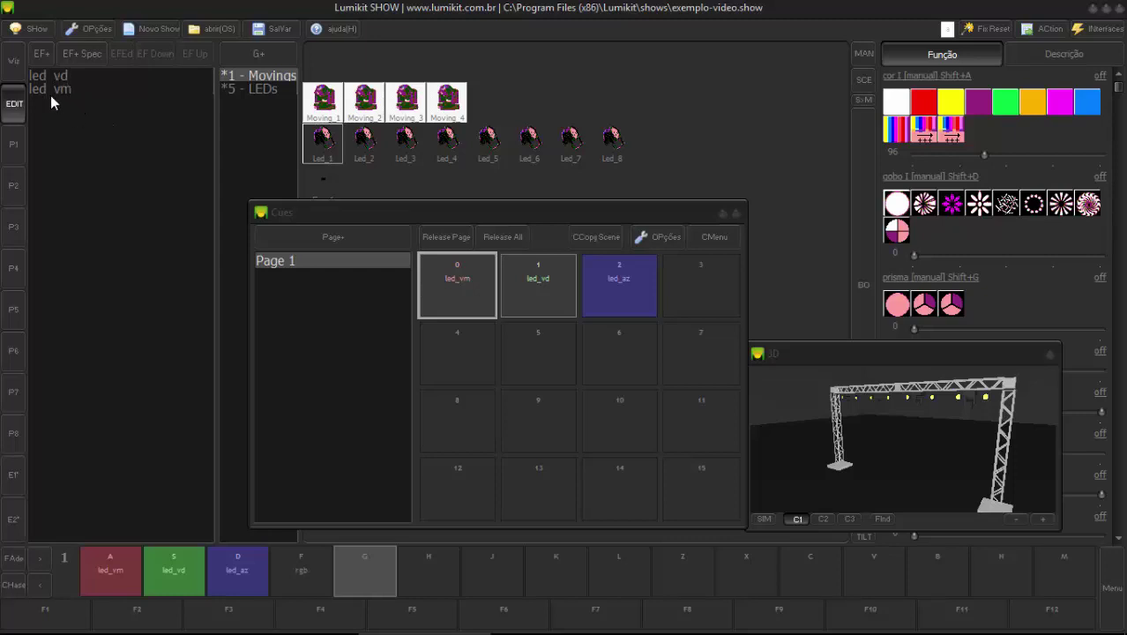
- Save the scene in slot G with the name cue_amarelo
{"action": "right_click", "coordinate": [354, 572]}
{"action": "left_click", "coordinate": [386, 385]}
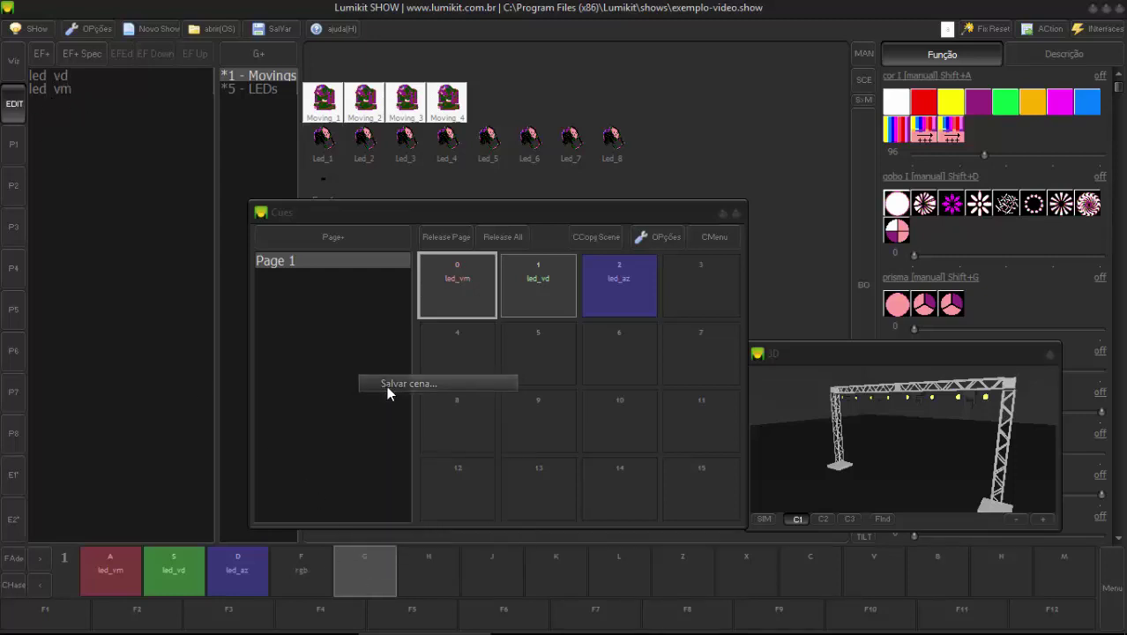
{"action": "type", "text": "cue"}
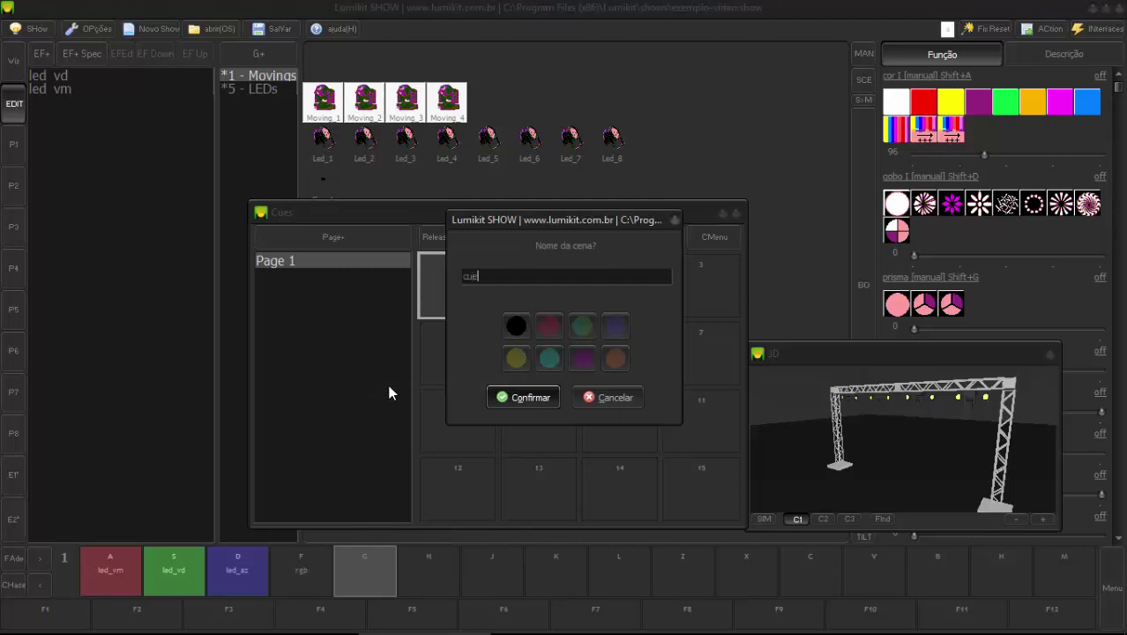
{"action": "type", "text": "_amarelo"}
{"action": "key", "text": "Return"}
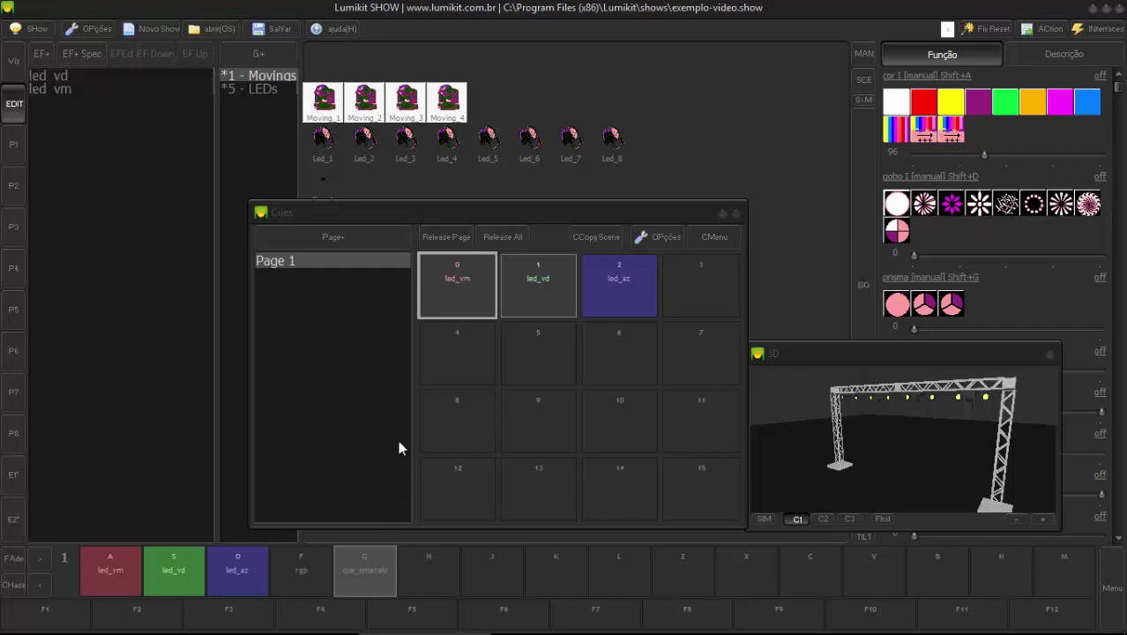
- Release the led_vm and led_vd cues, then reposition and slightly enlarge the CUEs window
{"action": "left_click", "coordinate": [459, 276]}
{"action": "left_click", "coordinate": [535, 281]}
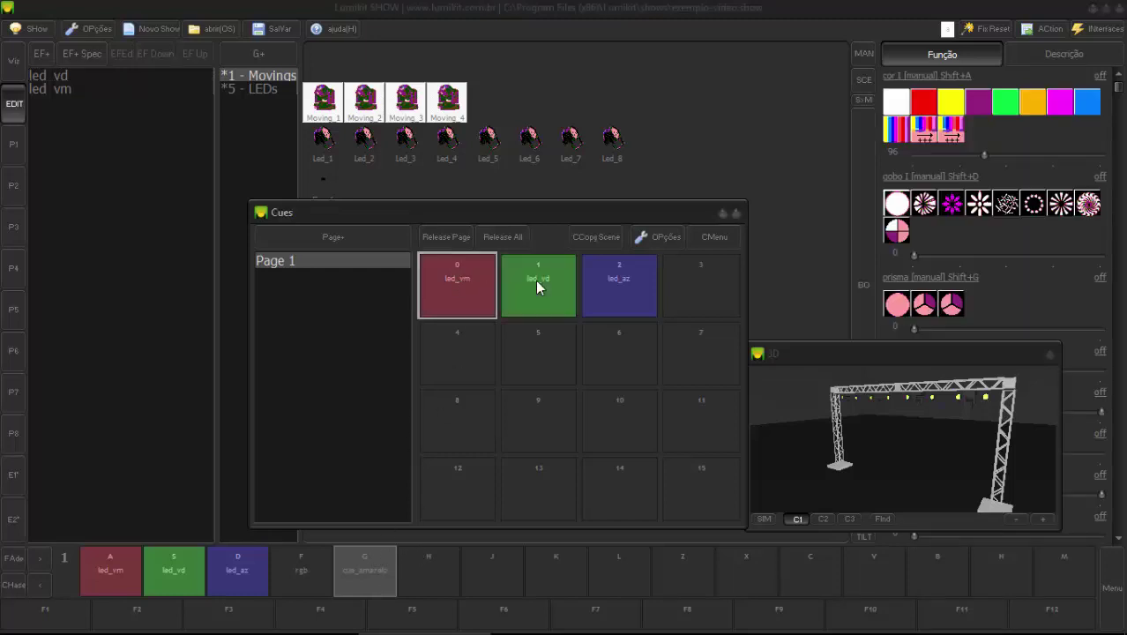
{"action": "left_click_drag", "start_coordinate": [552, 217], "coordinate": [654, 60]}
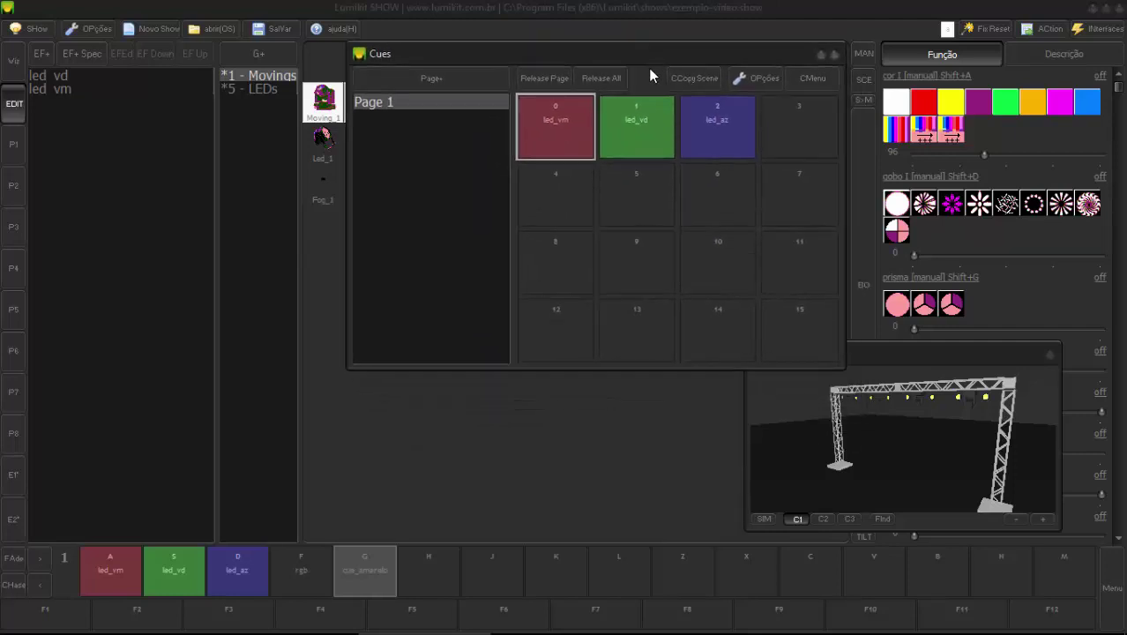
{"action": "left_click", "coordinate": [406, 565]}
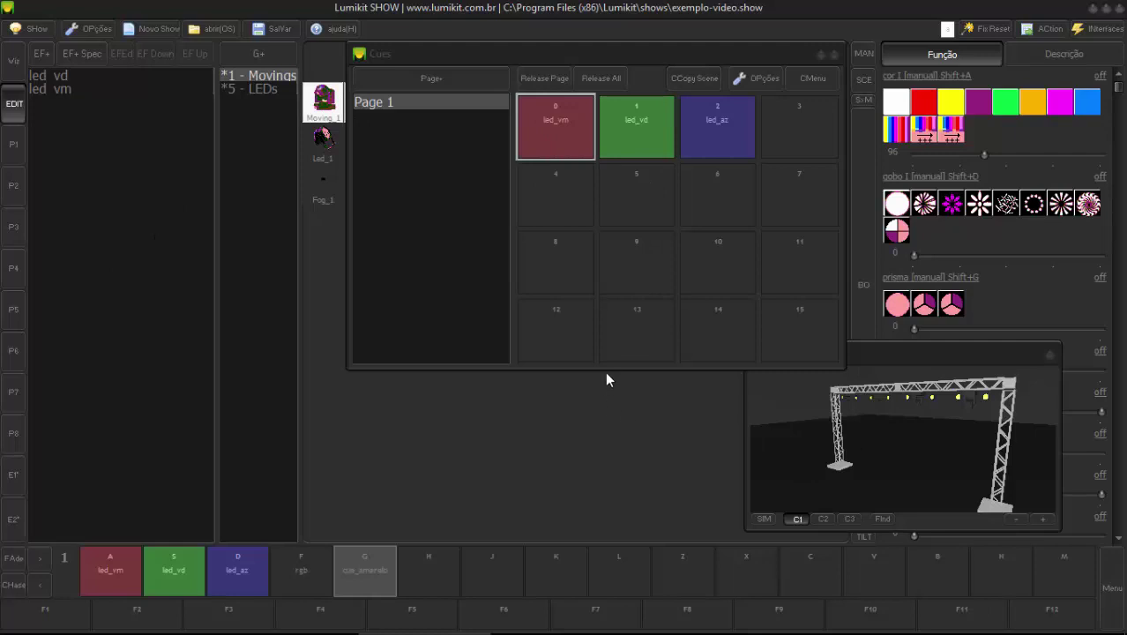
{"action": "left_click_drag", "start_coordinate": [607, 370], "coordinate": [607, 398]}
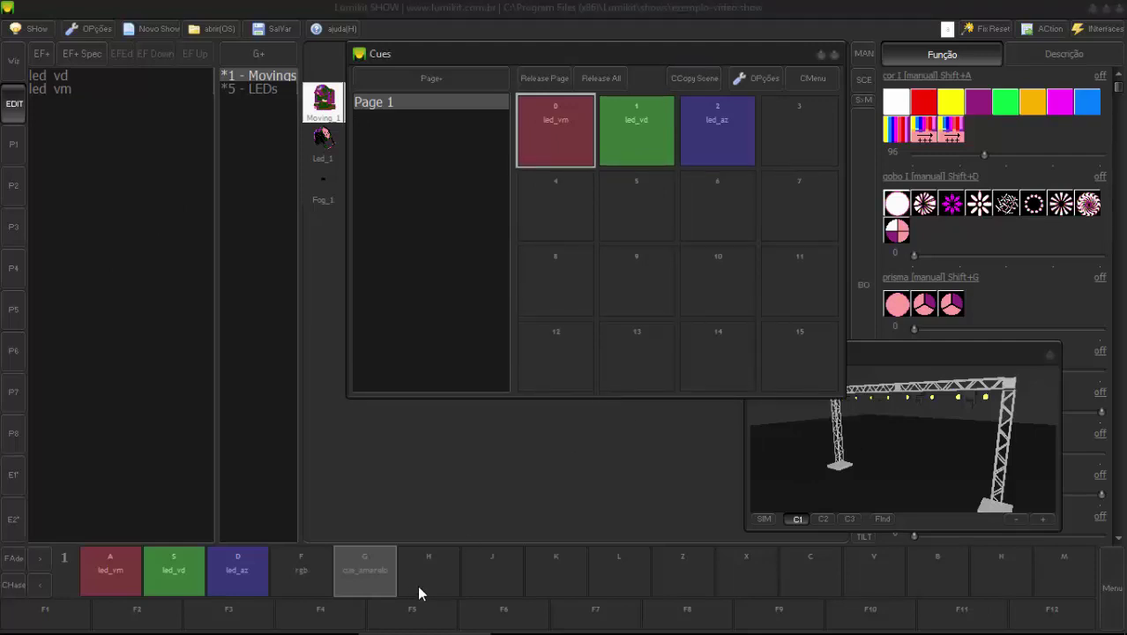
- Switch to the empty scene slot H and replace the CUEs window with the Playback window
{"action": "left_click", "coordinate": [444, 565]}
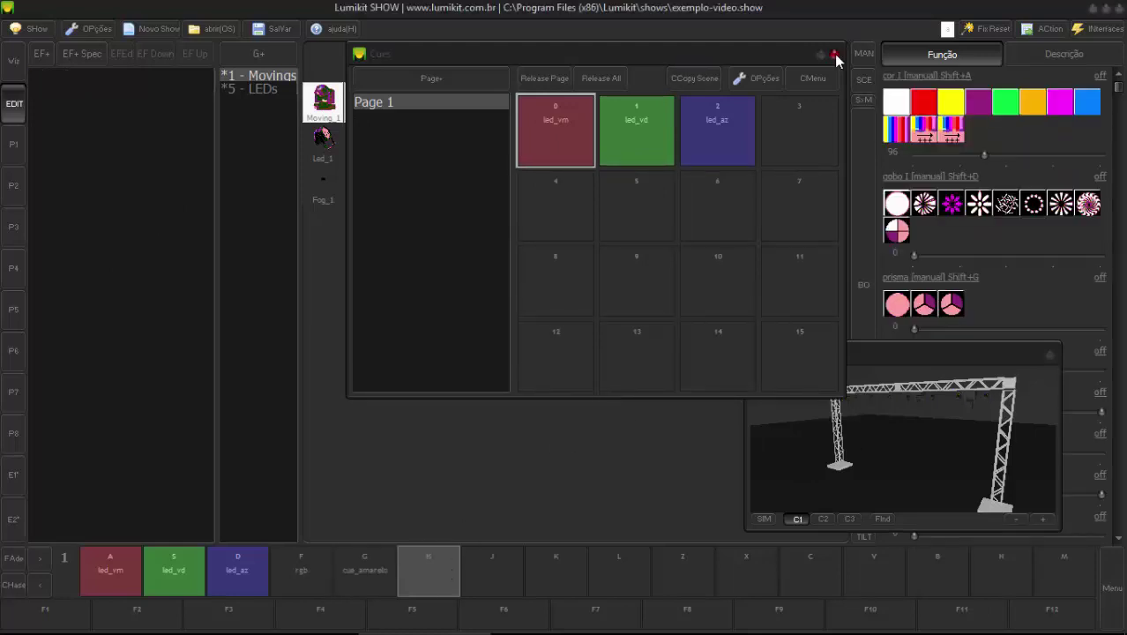
{"action": "left_click", "coordinate": [834, 55]}
{"action": "left_click", "coordinate": [88, 29]}
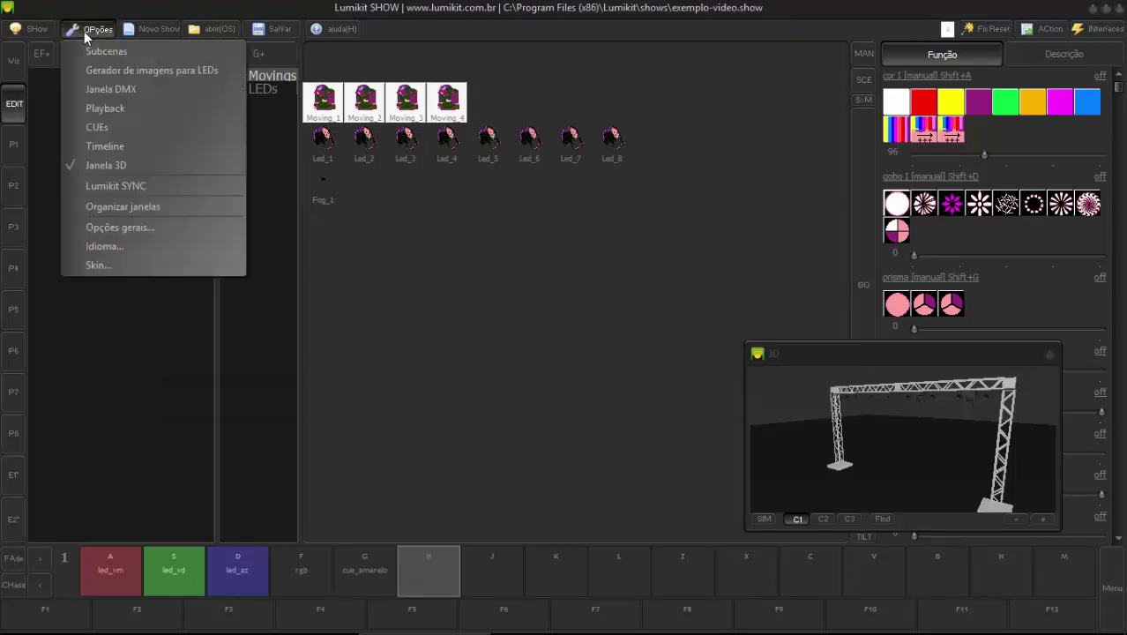
{"action": "left_click", "coordinate": [126, 106]}
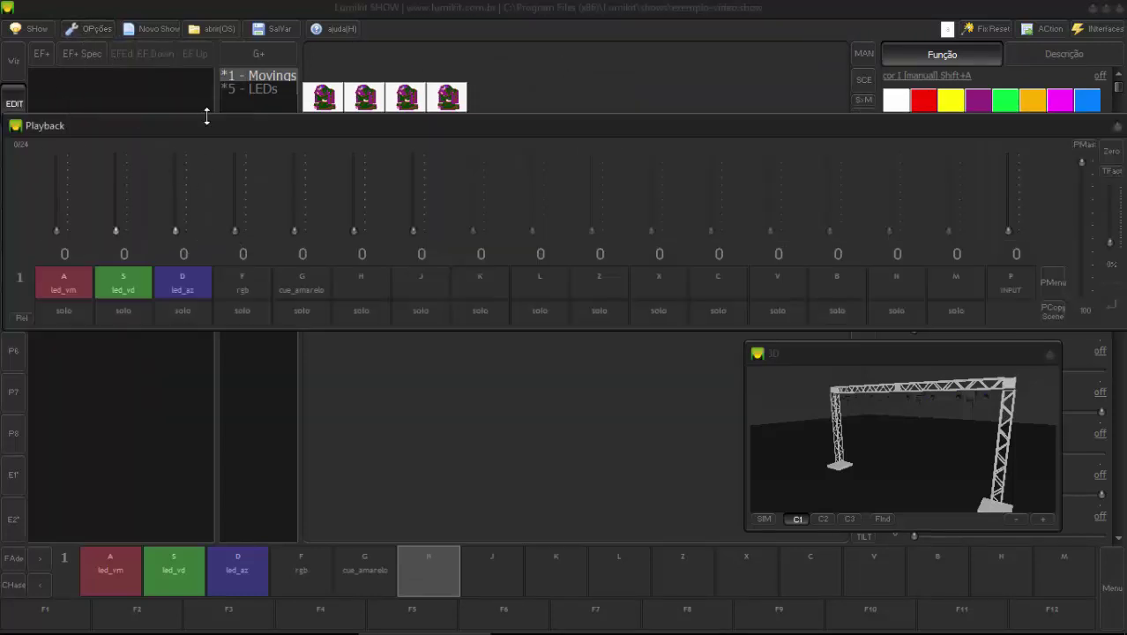
{"action": "left_click_drag", "start_coordinate": [213, 133], "coordinate": [216, 159]}
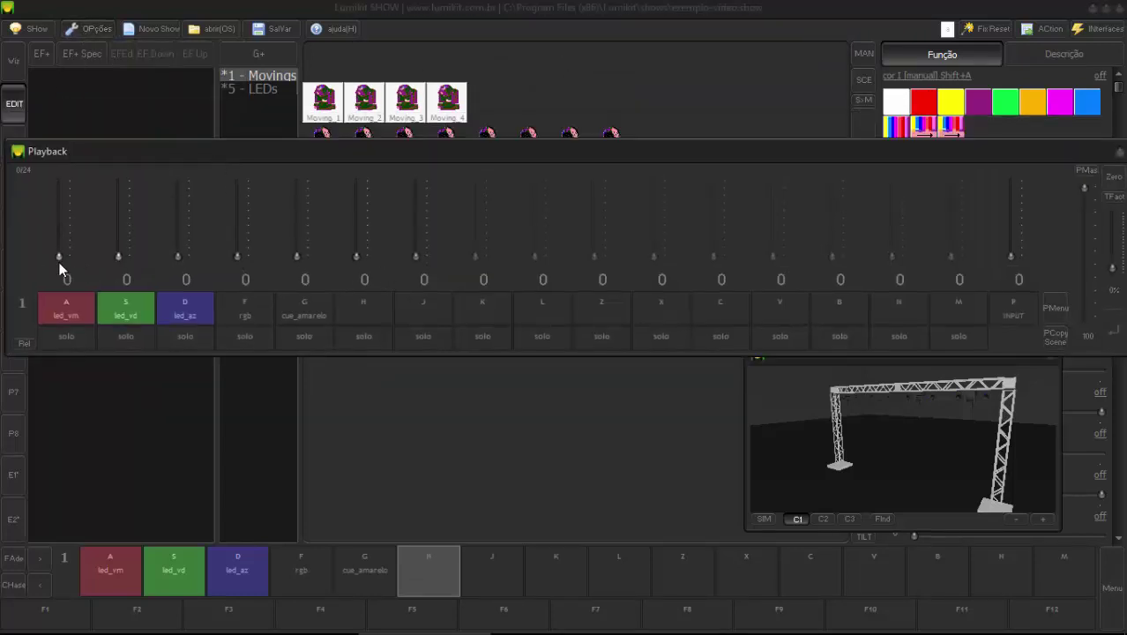
- Raise the playback levels of led_vm to 100 and led_az to 72 and add them to the scene as special effects
{"action": "left_click_drag", "start_coordinate": [60, 256], "coordinate": [60, 138]}
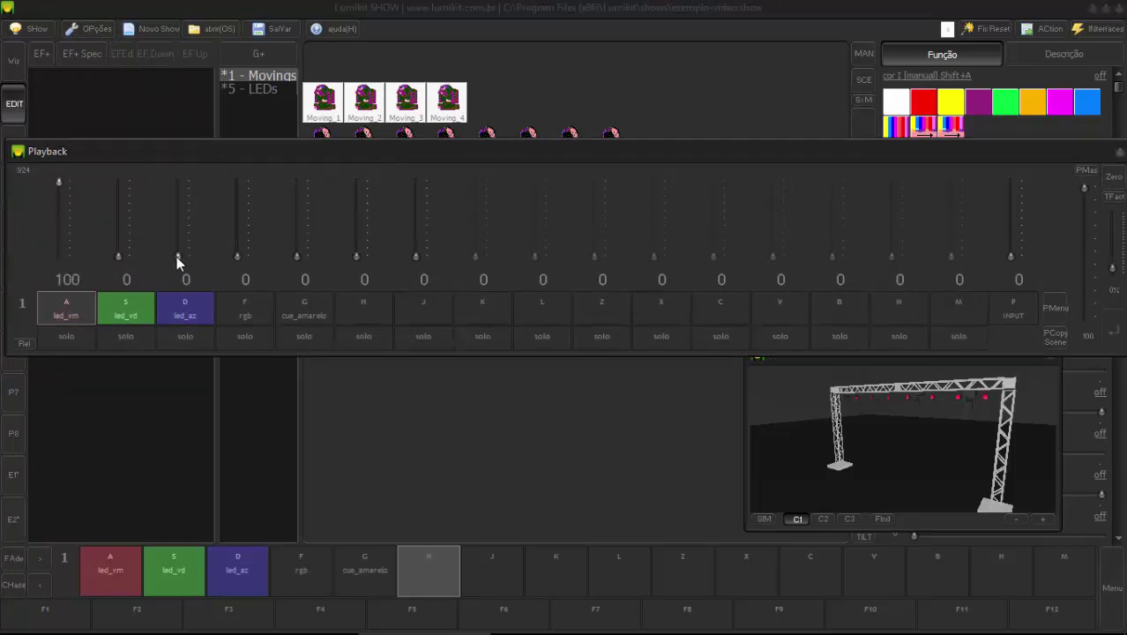
{"action": "left_click_drag", "start_coordinate": [176, 257], "coordinate": [181, 203]}
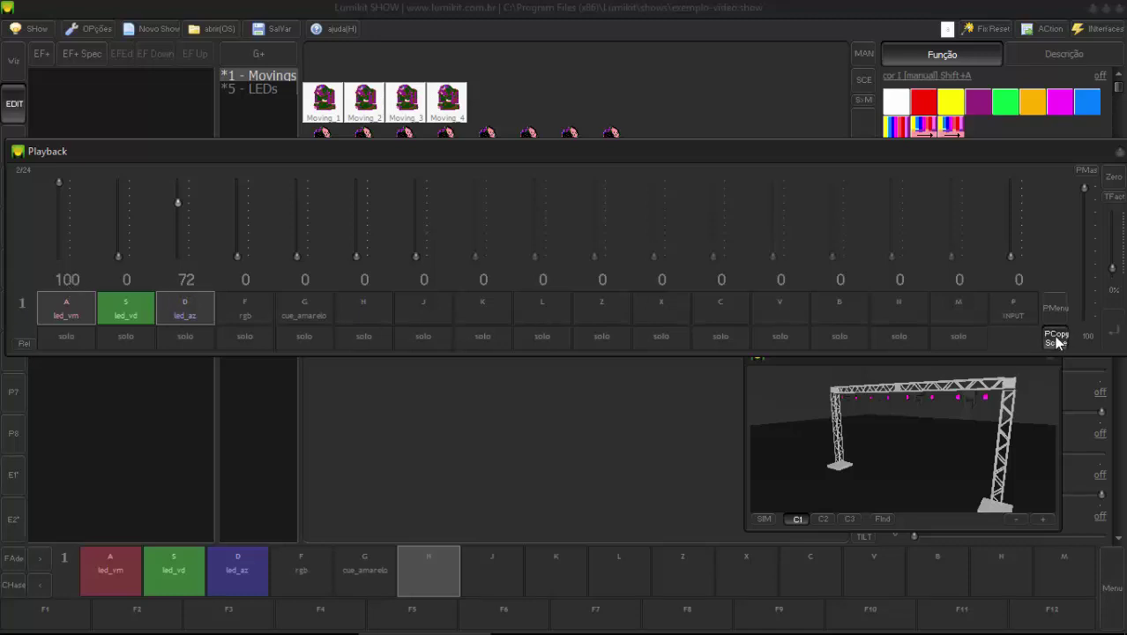
{"action": "left_click", "coordinate": [82, 54]}
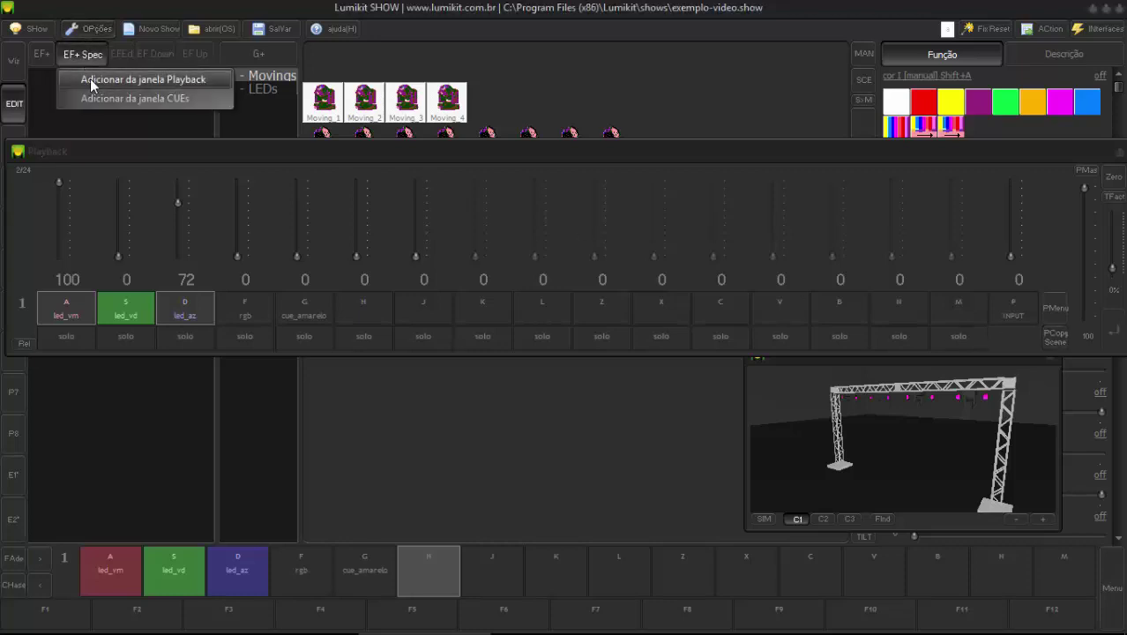
{"action": "left_click", "coordinate": [90, 79]}
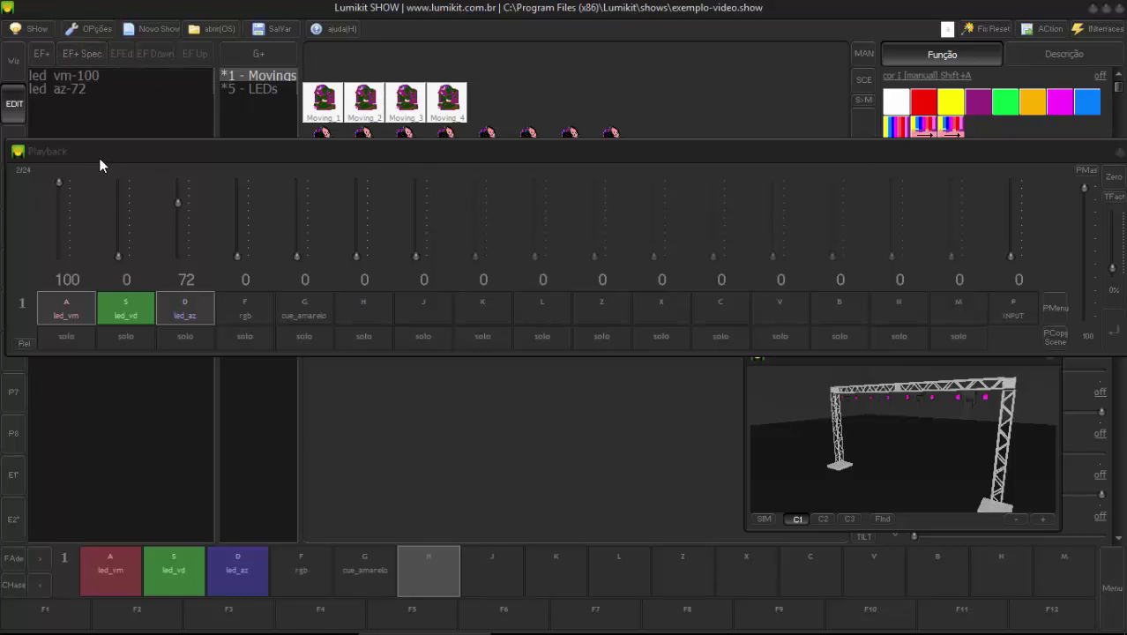
{"action": "left_click_drag", "start_coordinate": [99, 158], "coordinate": [92, 426]}
- Examine the scene dimmer settings of the led_az-72 and led_vm-100 effects
{"action": "double_click", "coordinate": [60, 89]}
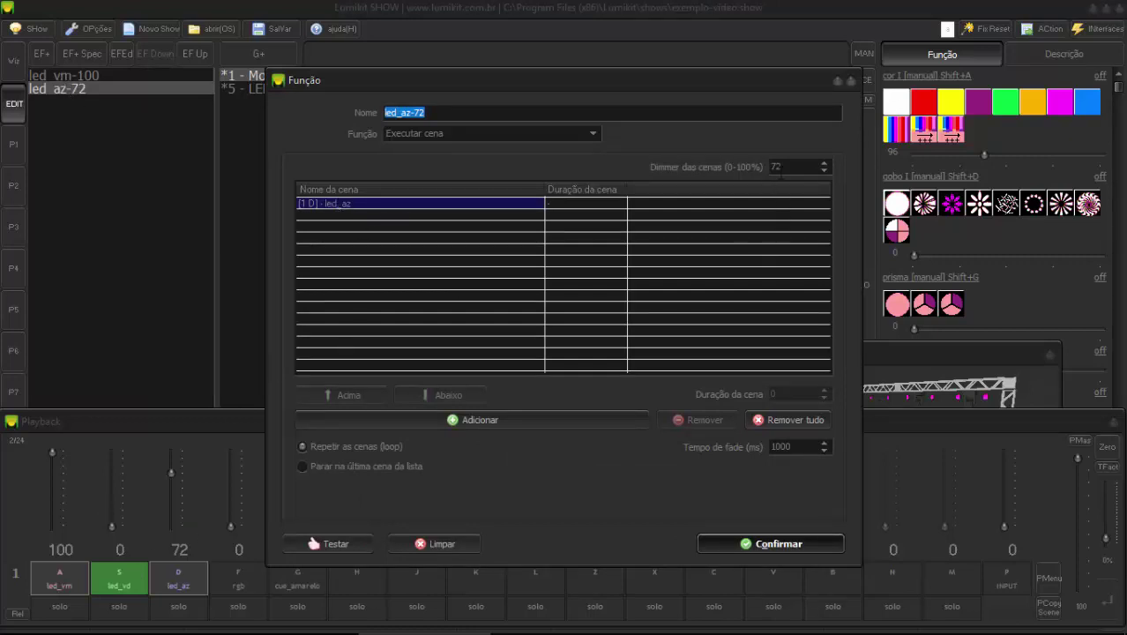
{"action": "left_click", "coordinate": [750, 547]}
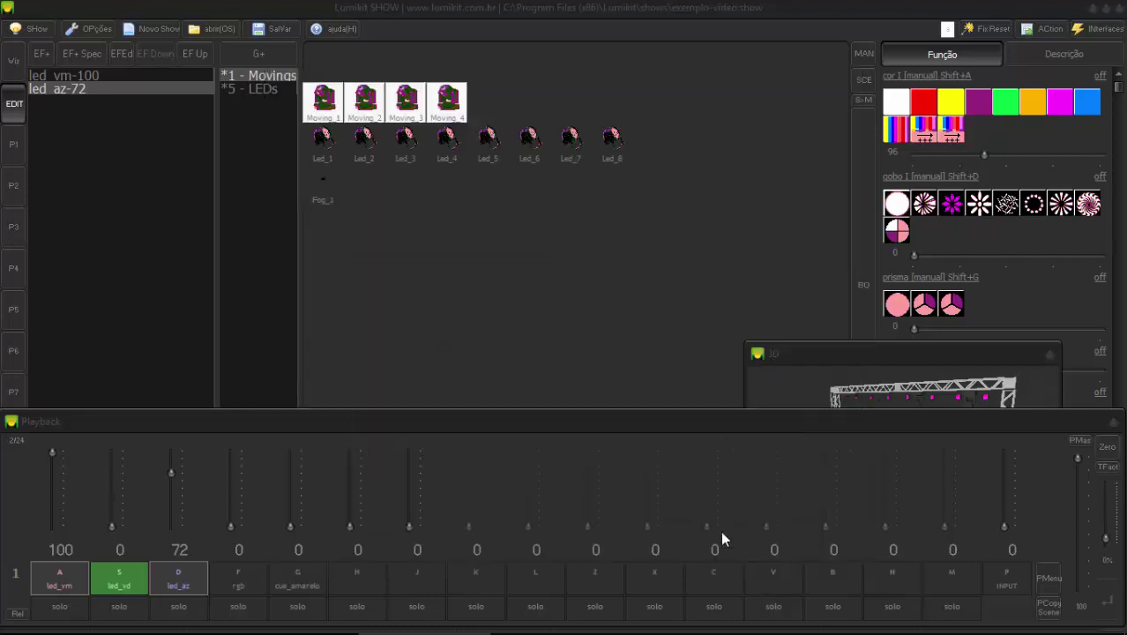
{"action": "left_click", "coordinate": [80, 75]}
{"action": "double_click", "coordinate": [81, 75]}
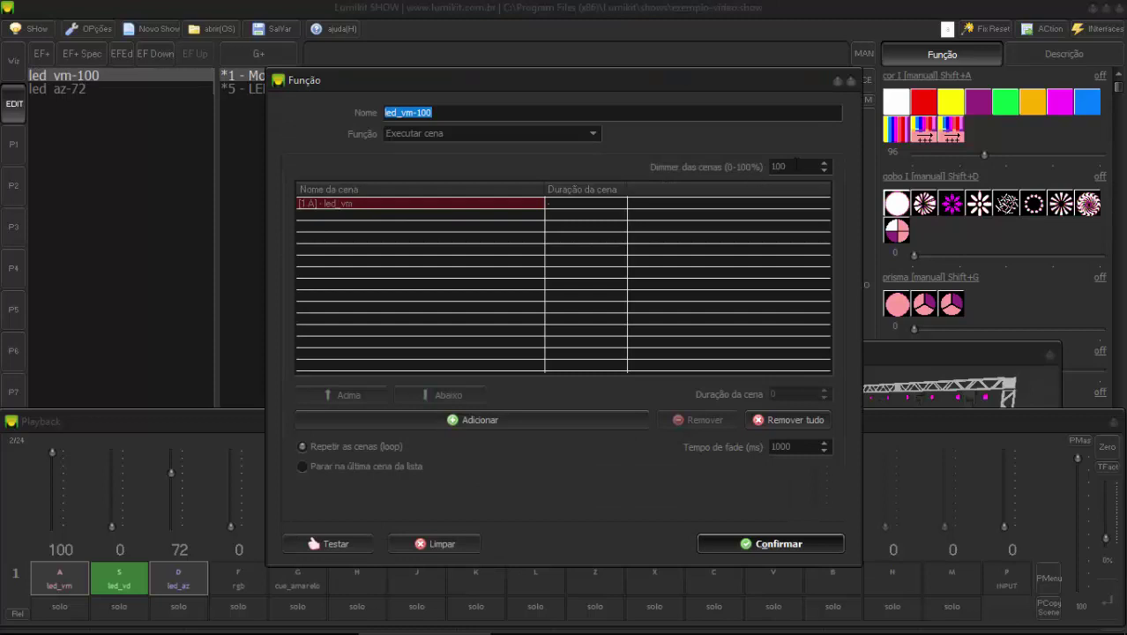
- Save the scene in slot H under the name "magenta", uncovering the scene slots first, and close the Playback window
{"action": "left_click", "coordinate": [777, 545]}
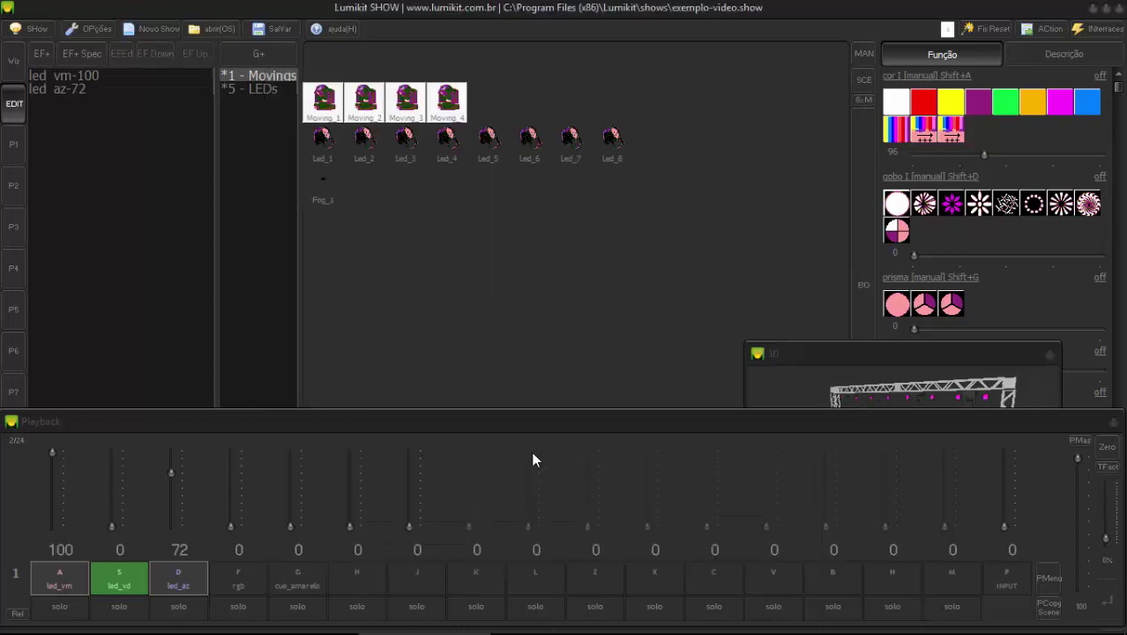
{"action": "left_click_drag", "start_coordinate": [583, 425], "coordinate": [573, 141]}
{"action": "right_click", "coordinate": [446, 567]}
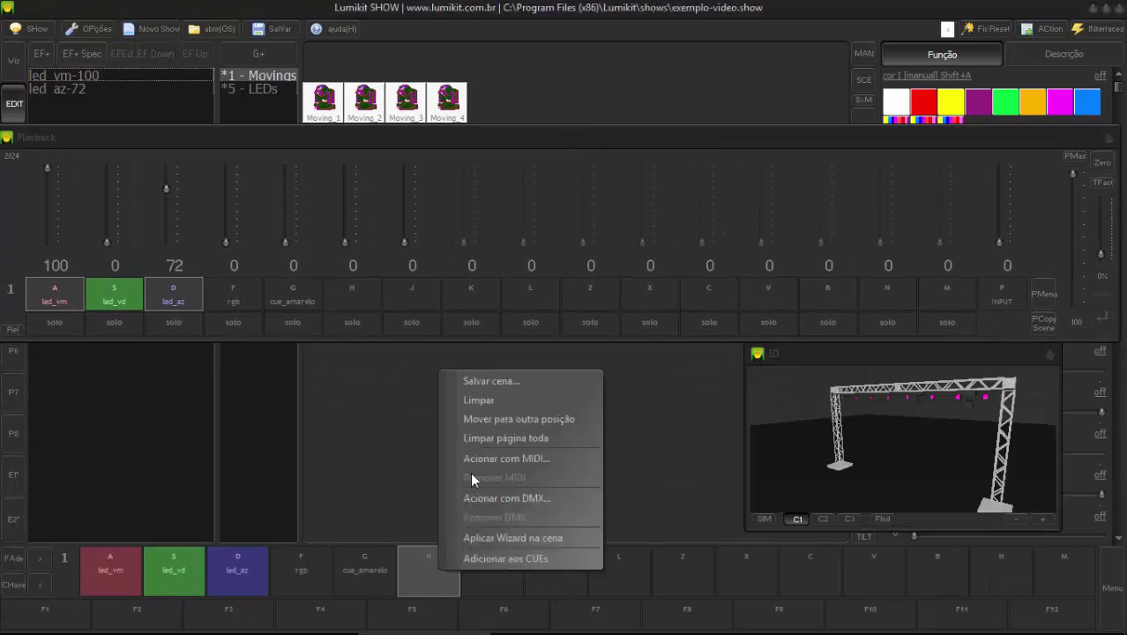
{"action": "left_click", "coordinate": [489, 379]}
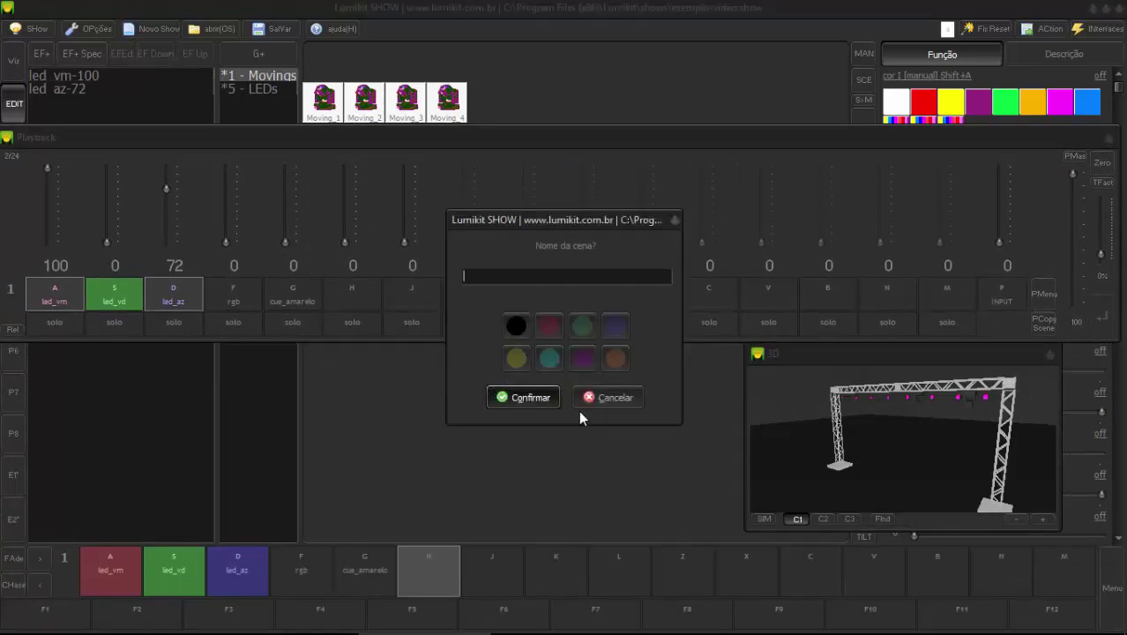
{"action": "type", "text": "magenta"}
{"action": "key", "text": "Return"}
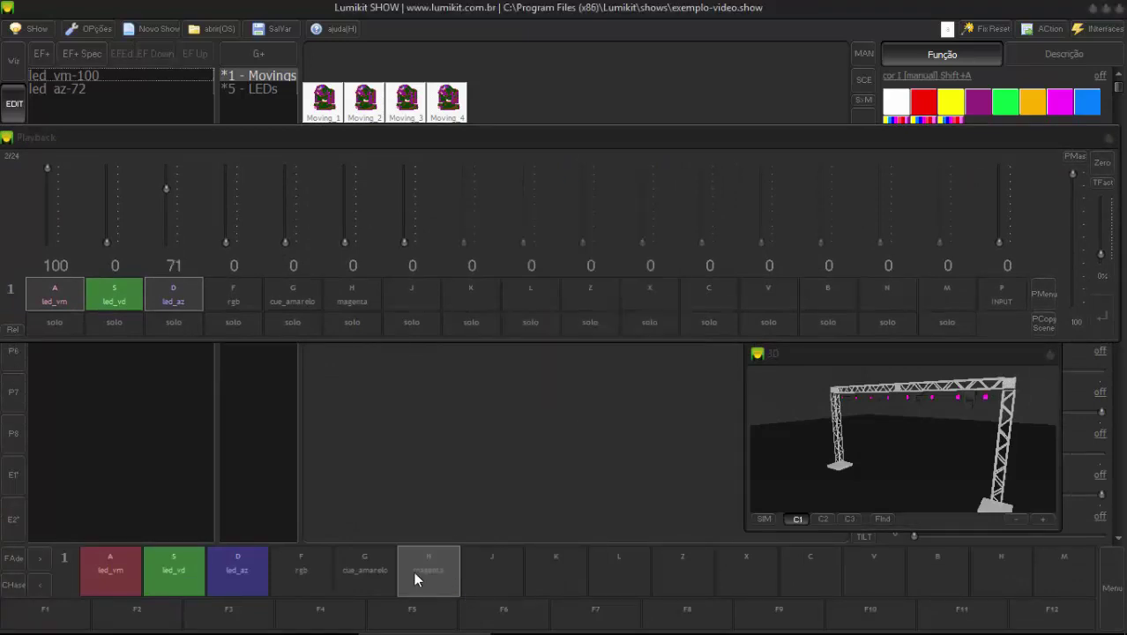
{"action": "left_click", "coordinate": [1111, 146]}
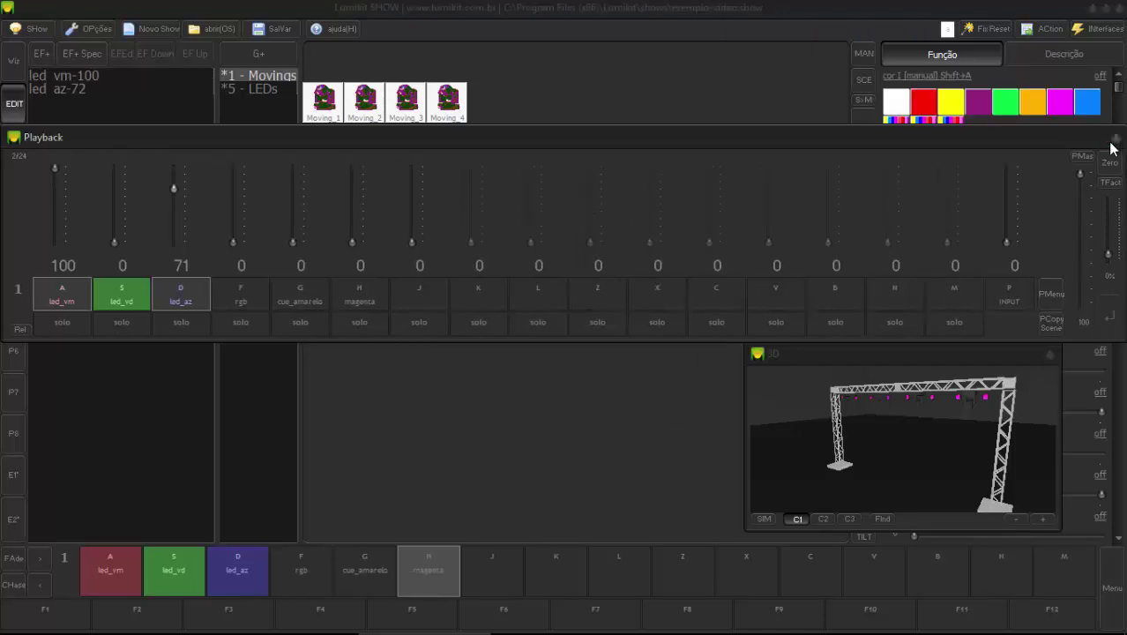
{"action": "left_click", "coordinate": [1112, 144]}
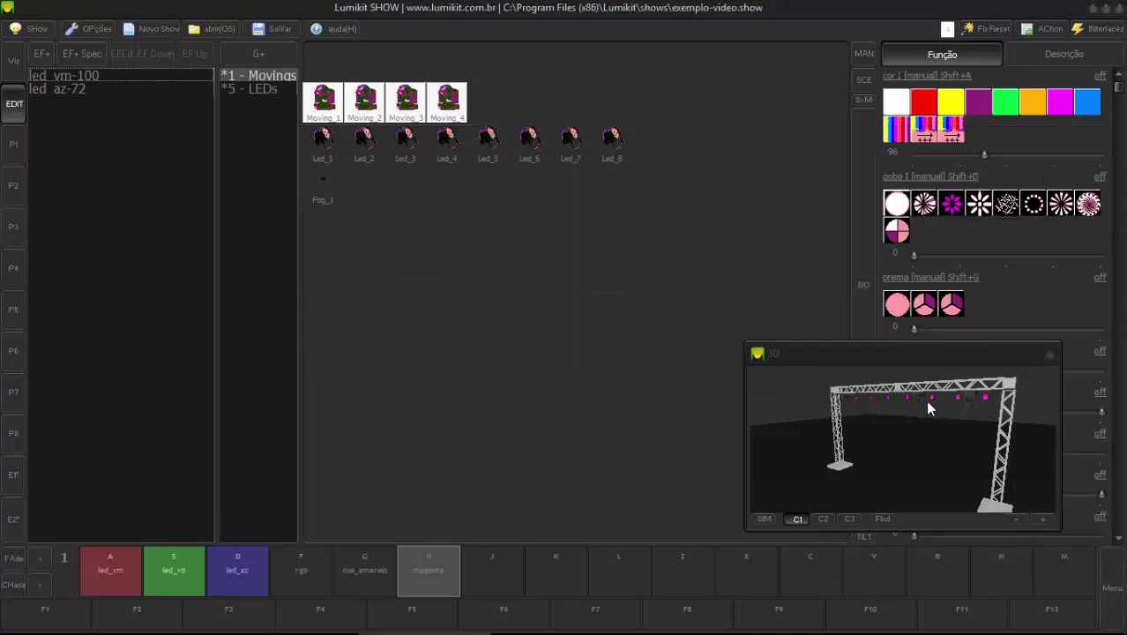